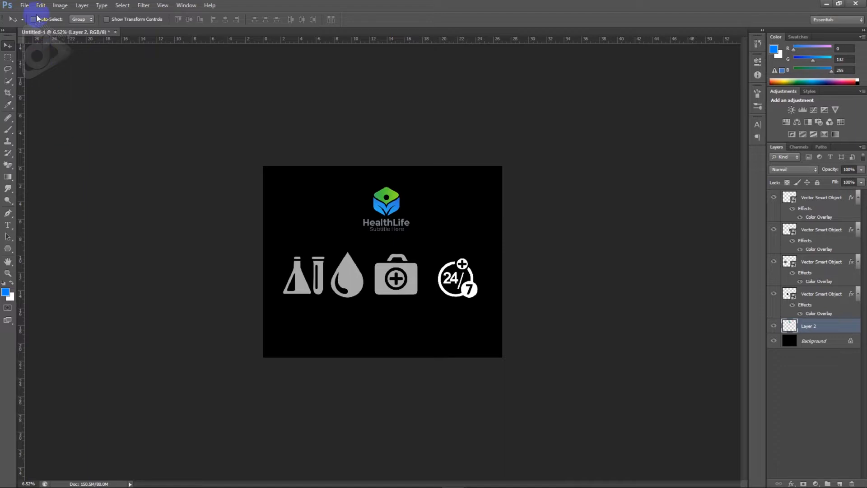
Step: Start a new document named "Roll up banner" with a width of 30 inches and a height of 70 inches
left_click(26, 6)
left_click(34, 16)
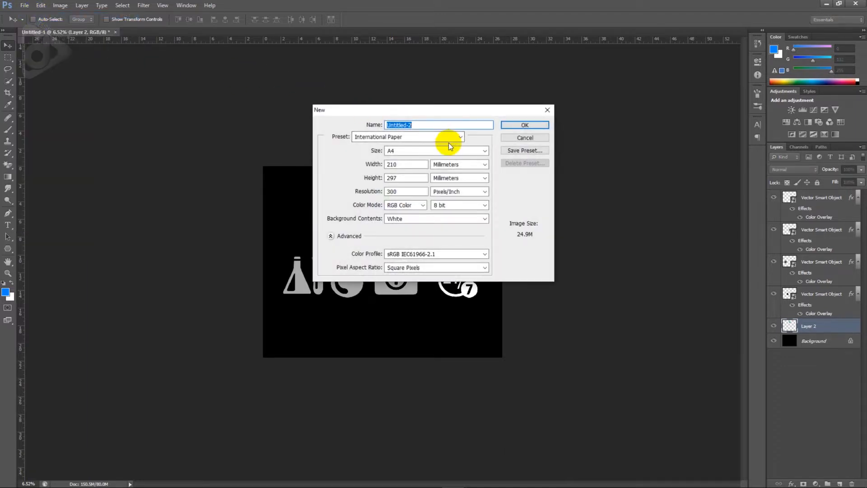
type("R")
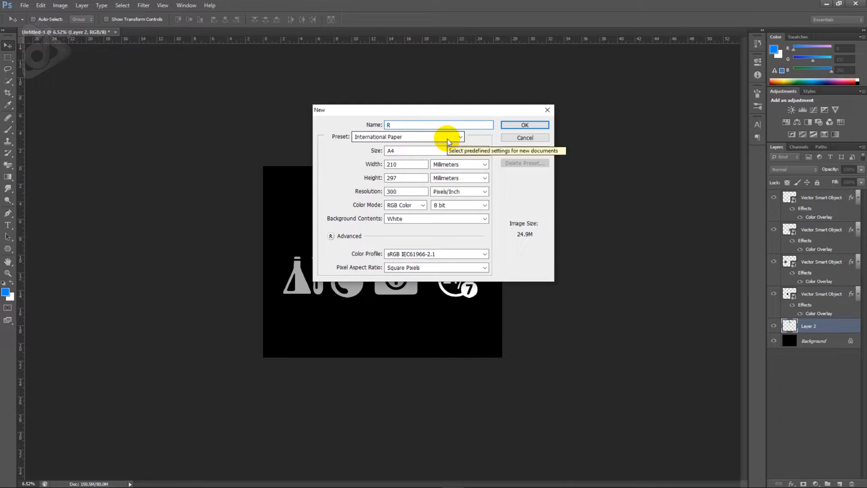
type("oll up banner")
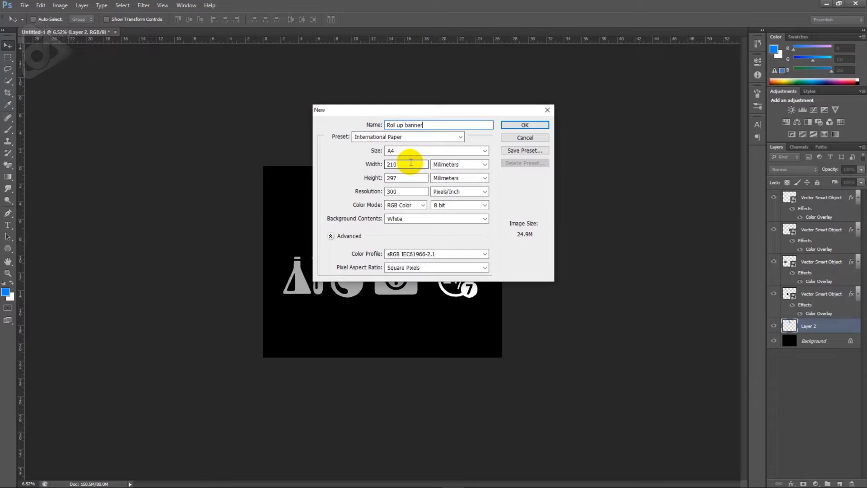
left_click(437, 167)
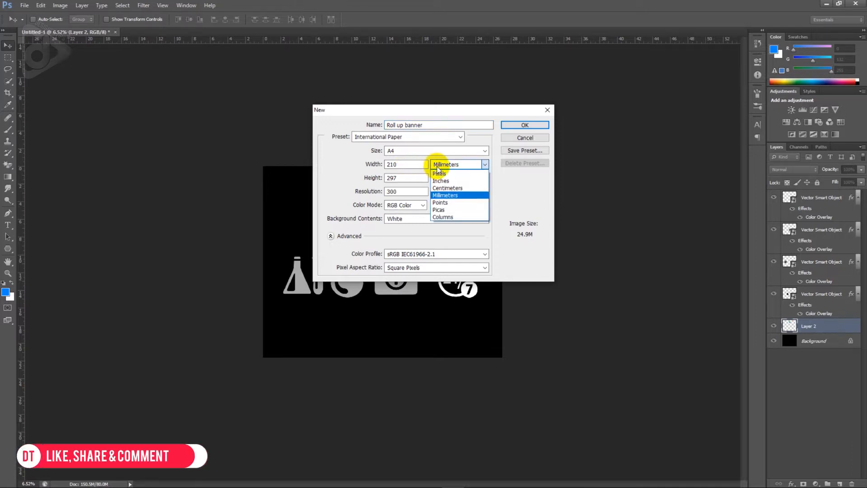
left_click(440, 181)
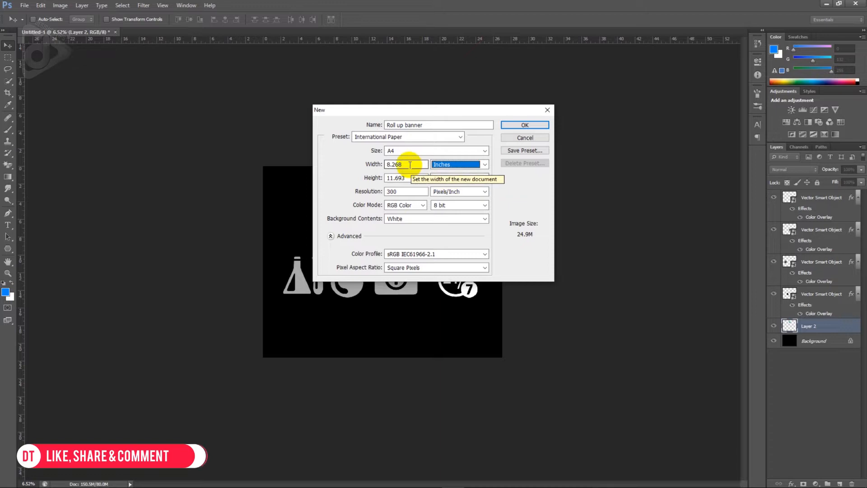
left_click_drag(403, 165, 375, 168)
type("30")
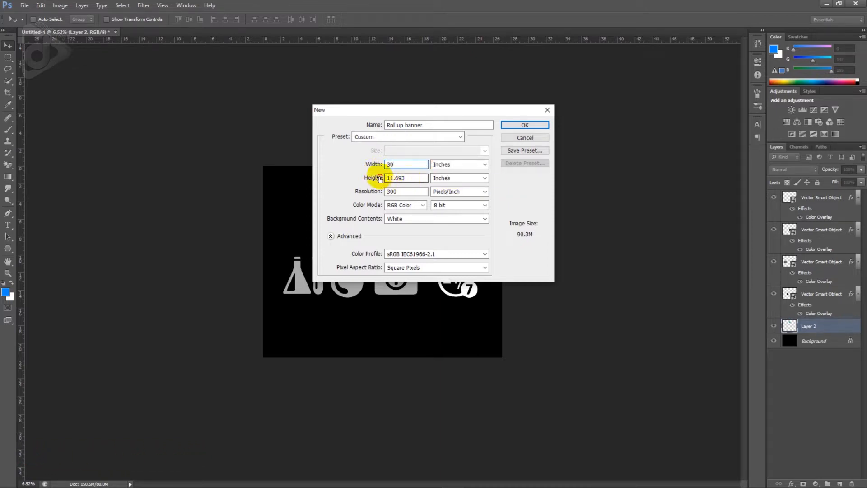
left_click_drag(408, 178, 387, 179)
type("70")
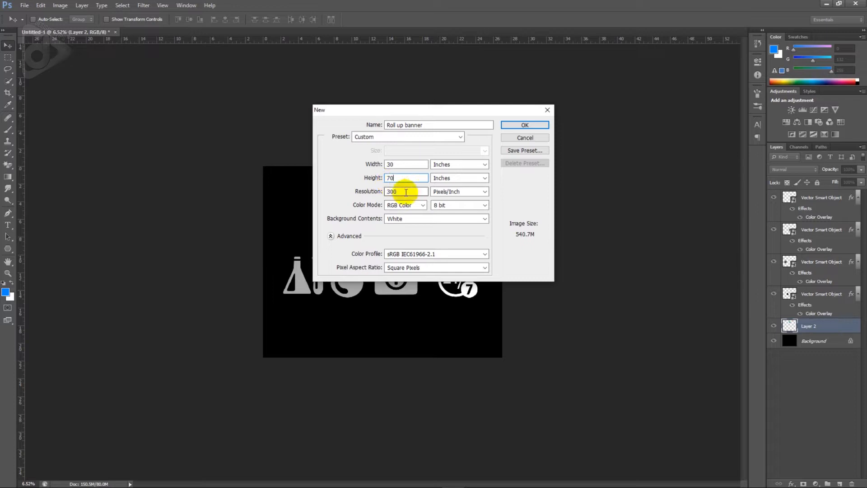
Step: Set the resolution to 72 pixels/inch, keep RGB Color as the color mode, and create the document
left_click_drag(407, 193, 380, 195)
type("72")
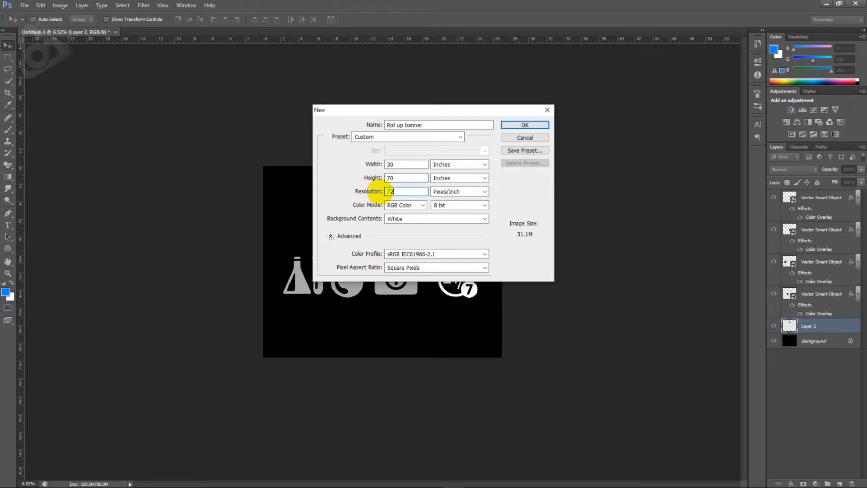
left_click(402, 209)
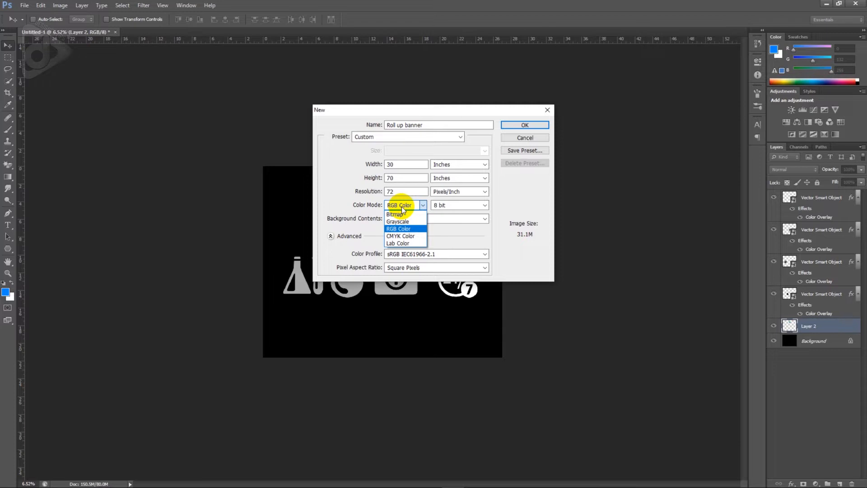
left_click(402, 207)
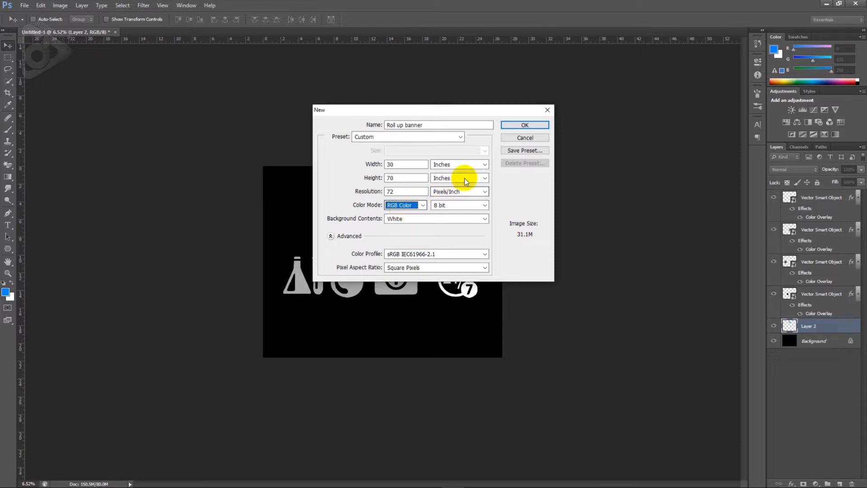
left_click(512, 126)
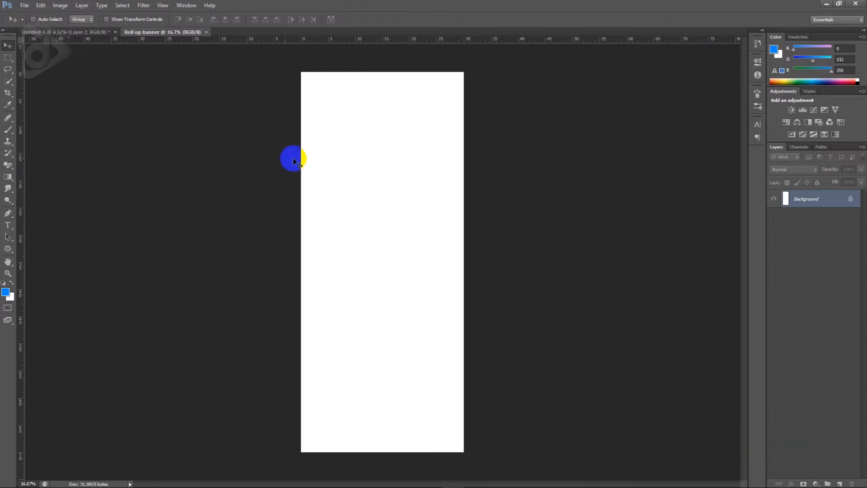
Step: Place the file "image" into the banner and align it with the top edge of the canvas
left_click(25, 6)
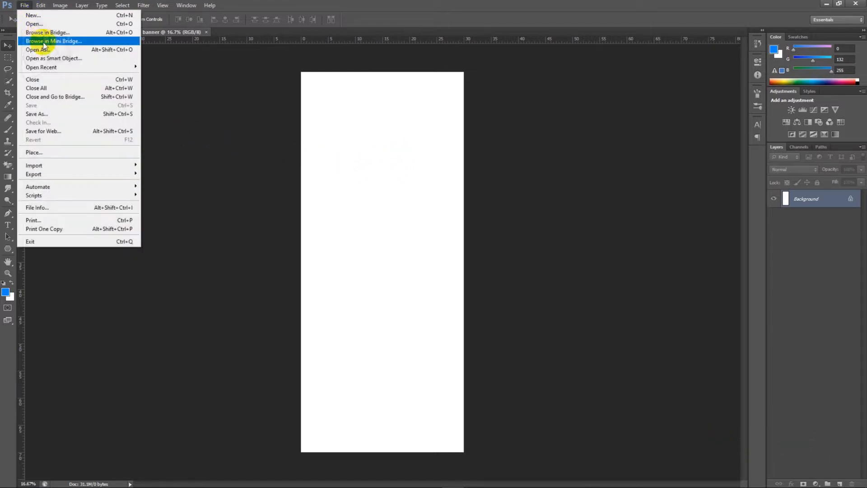
left_click(56, 154)
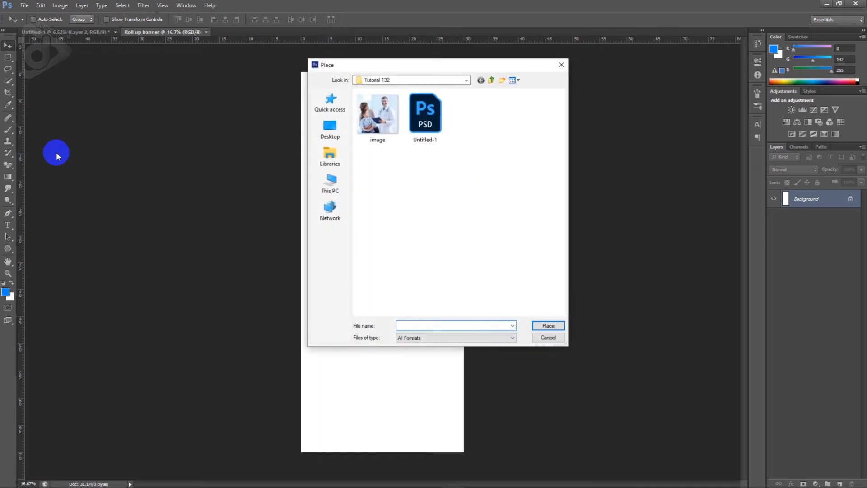
left_click(368, 118)
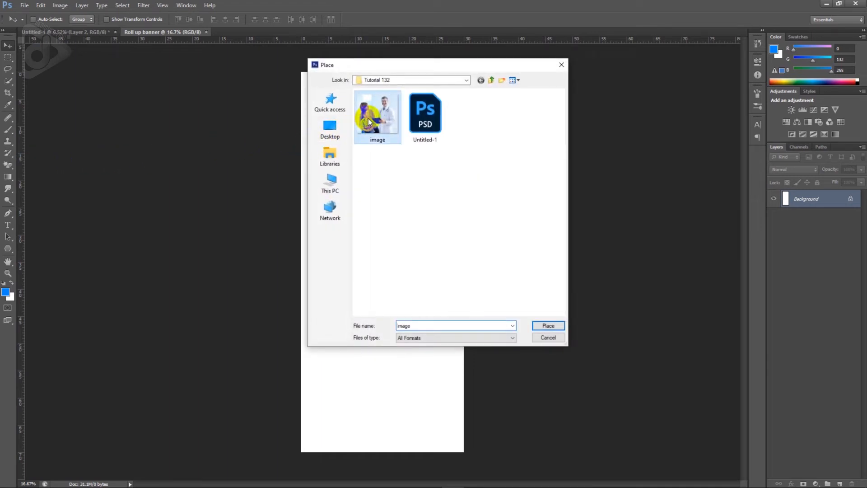
left_click(548, 326)
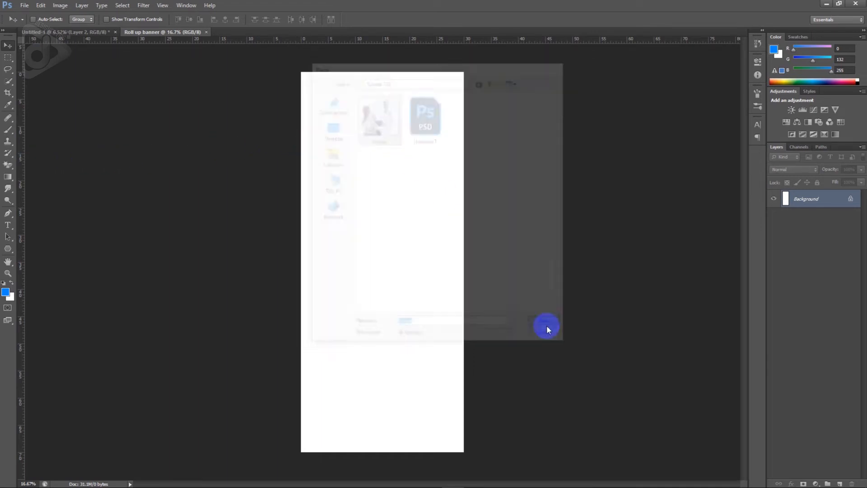
left_click_drag(429, 293, 418, 180)
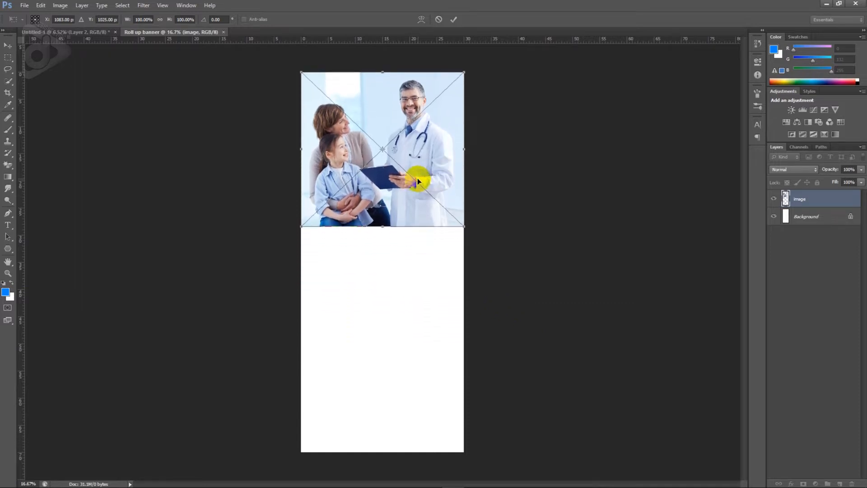
key("Return")
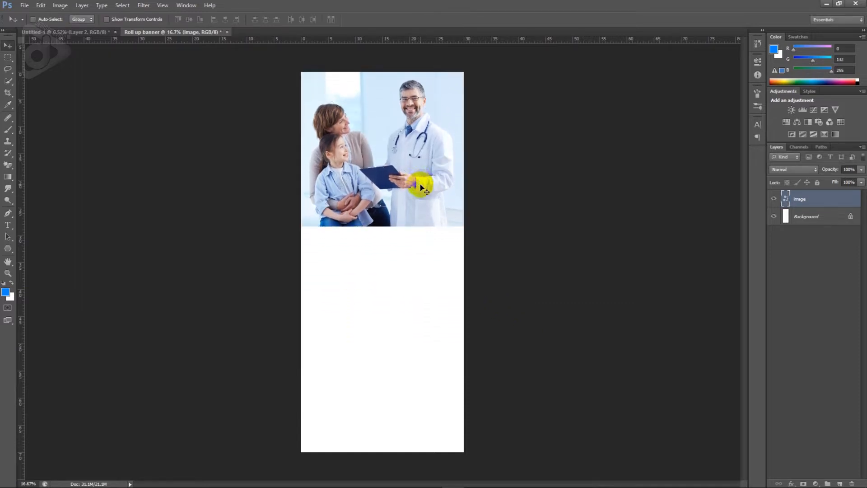
Step: Draw a blue rectangle about 2180 × 328 px across the photo's lower edge and move its layer beneath the image layer
scroll(420, 185, "up", 3)
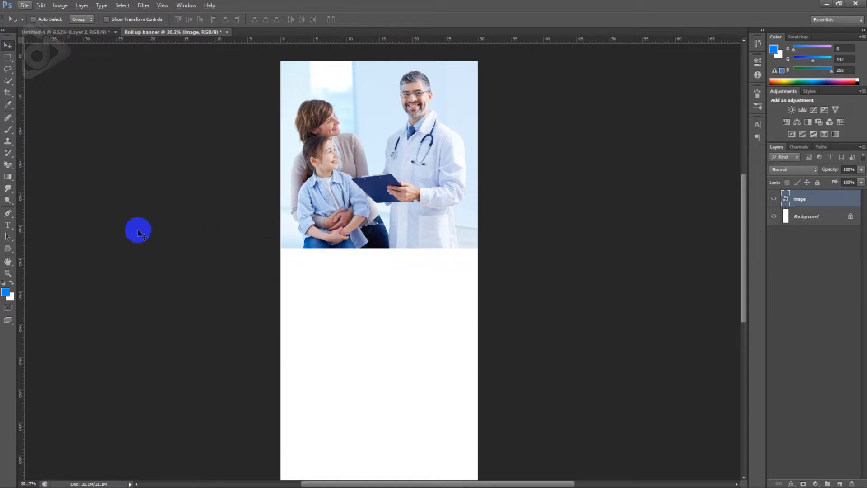
left_click_drag(13, 251, 38, 248)
mouse_move(278, 242)
left_mouse_down()
mouse_move(366, 246)
mouse_move(477, 270)
left_mouse_up()
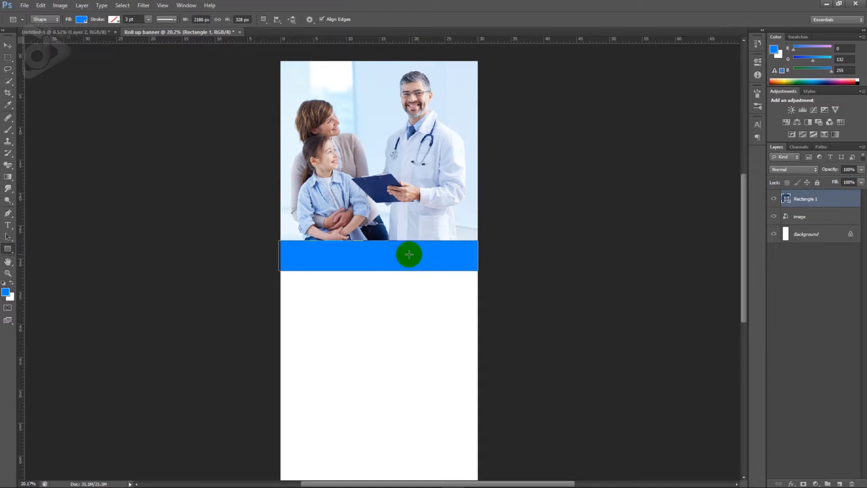
left_click_drag(832, 199, 833, 222)
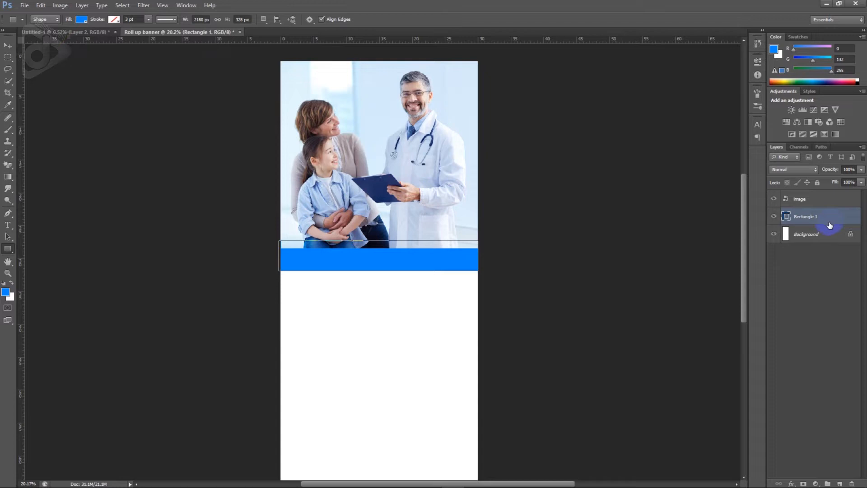
Step: Move the blue rectangle up behind the photo, leaving only a thin strip along the photo's lower edge
left_click(10, 46)
left_click(342, 240)
left_click_drag(364, 262, 365, 255)
key("shift+Up")
key("shift+Up")
key("shift+Up")
key("shift+Up")
key("shift+Up")
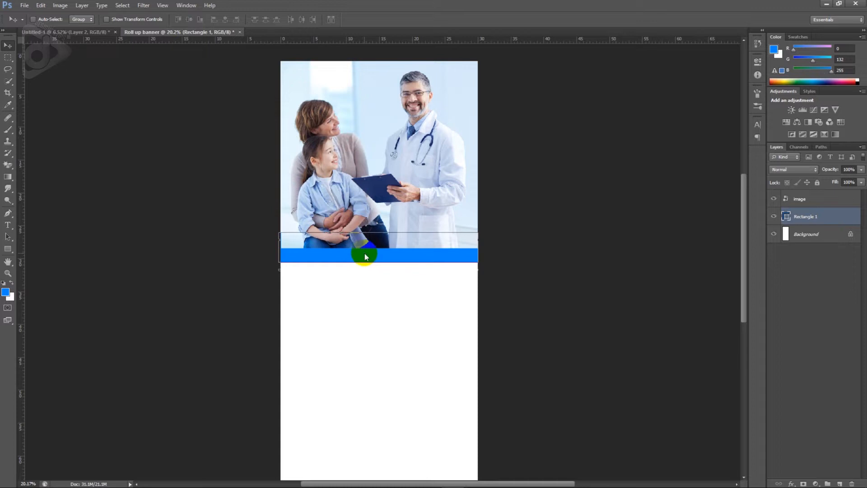
key("shift+Up")
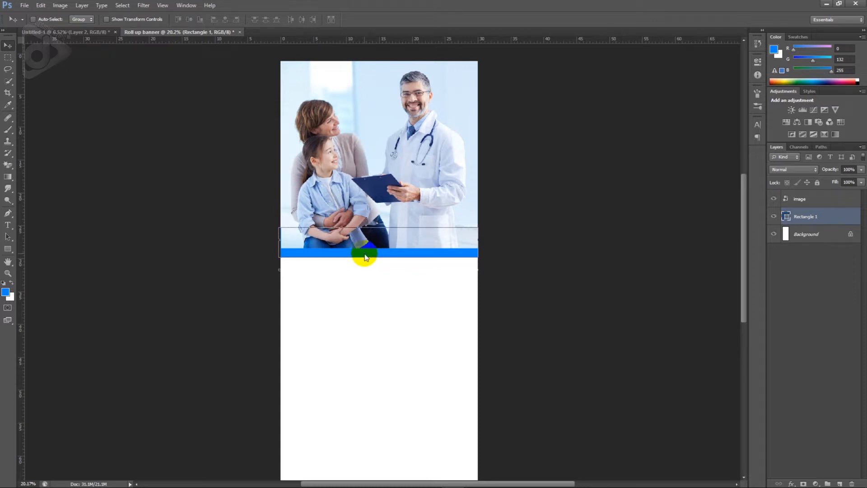
Step: Draw a blue six-sided polygon about 1462 × 1686 px over the photo and move its layer above the image layer
scroll(381, 280, "up", 3)
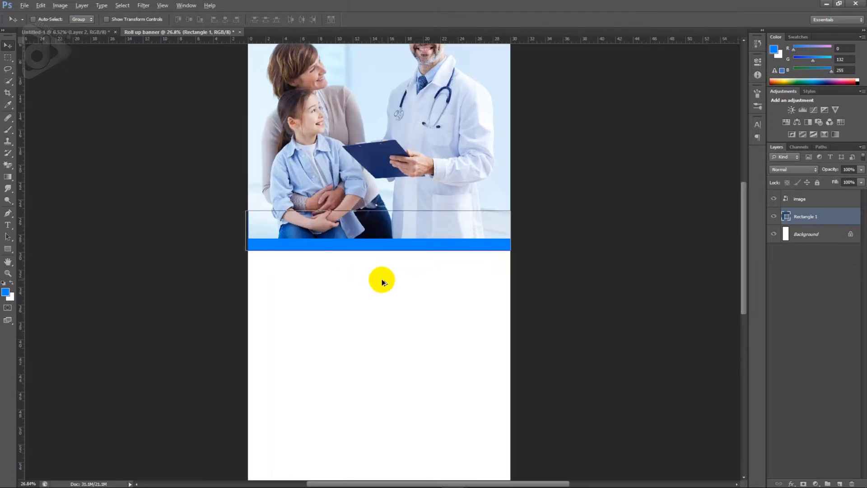
scroll(382, 281, "up", 2)
scroll(381, 278, "down", 2)
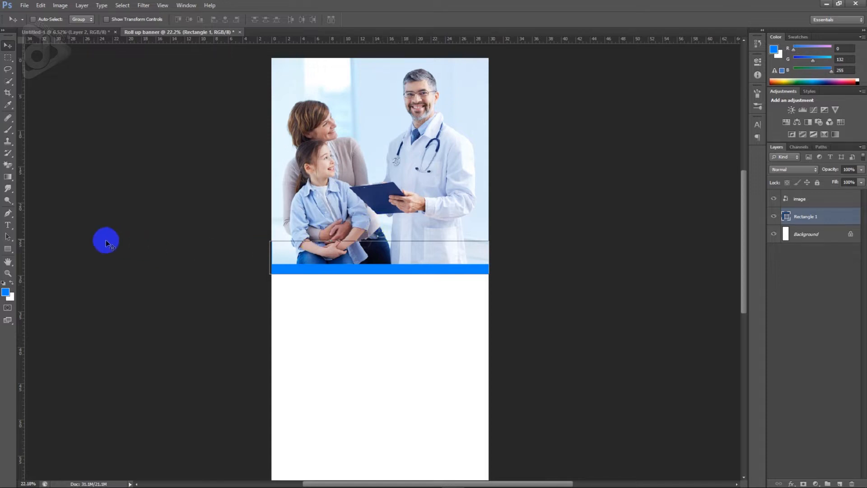
left_click(8, 249)
right_click(8, 250)
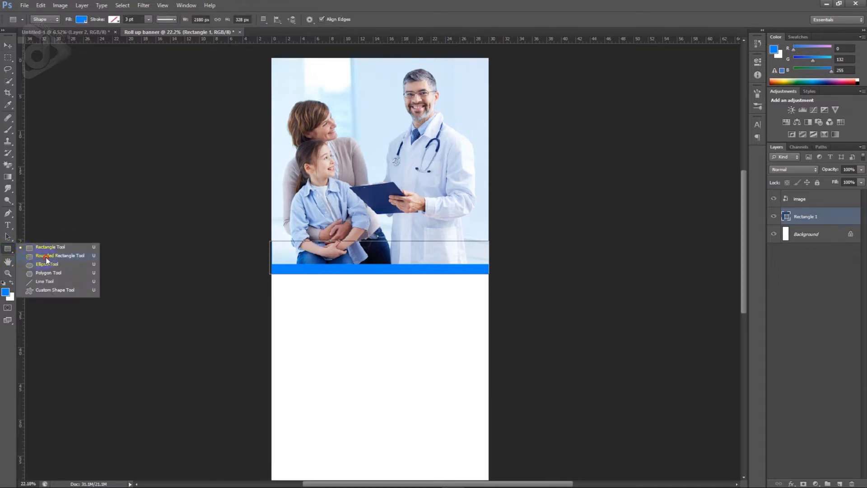
left_click(54, 274)
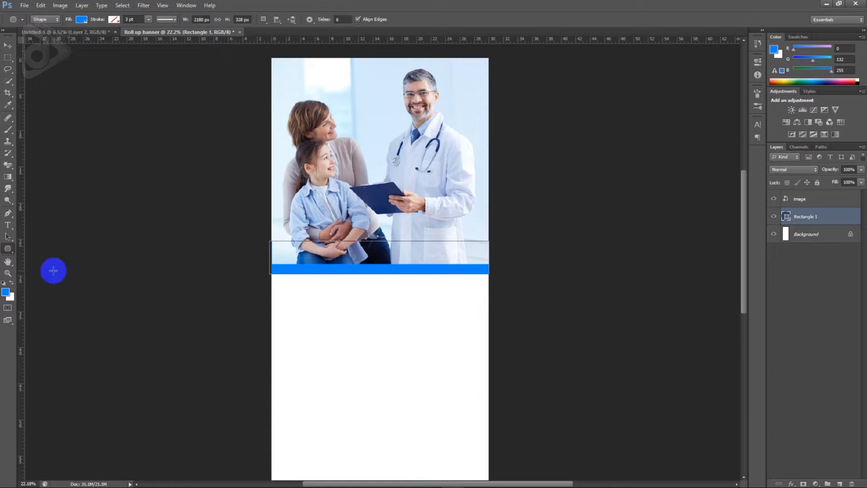
left_click(341, 20)
key("BackSpace")
type("8")
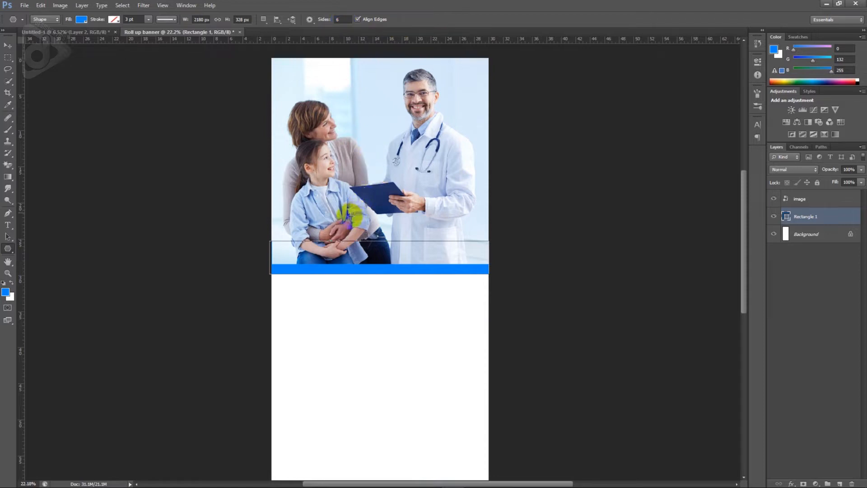
left_click_drag(317, 197, 393, 238)
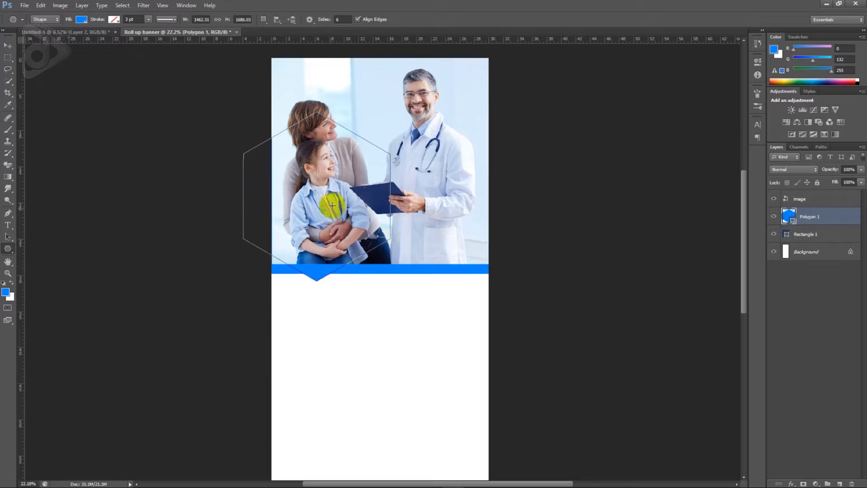
left_click_drag(847, 217, 837, 198)
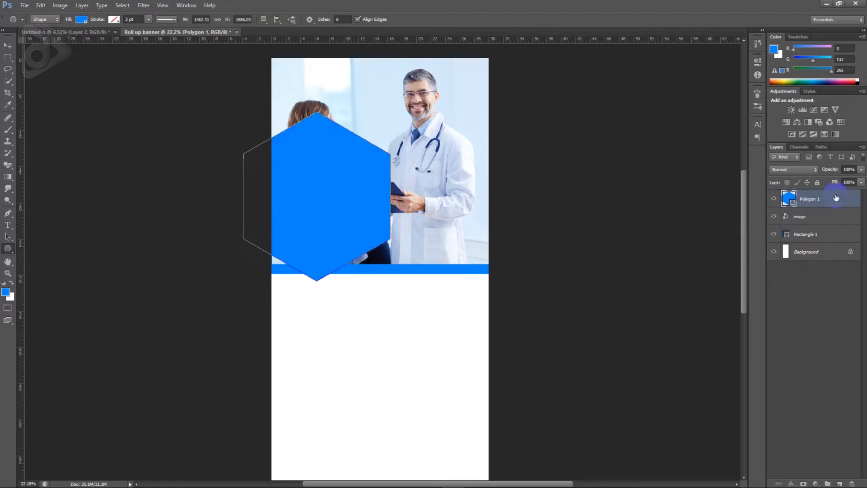
Step: Center the hexagon horizontally on the banner over the blue strip, with its midpoint at X 1083 px and Y 2212 px
left_click(7, 46)
left_click_drag(334, 155, 418, 268)
key("Down")
key("Down")
key("Down")
key("Down")
key("Down")
key("Down")
key("Down")
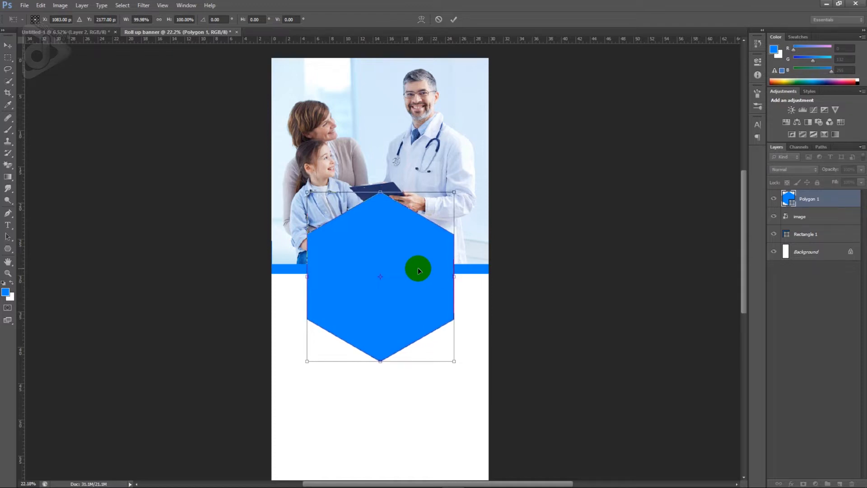
key("Down")
key("Down")
key("Down")
key("Down")
key("Down")
key("Down")
key("Down")
key("Down")
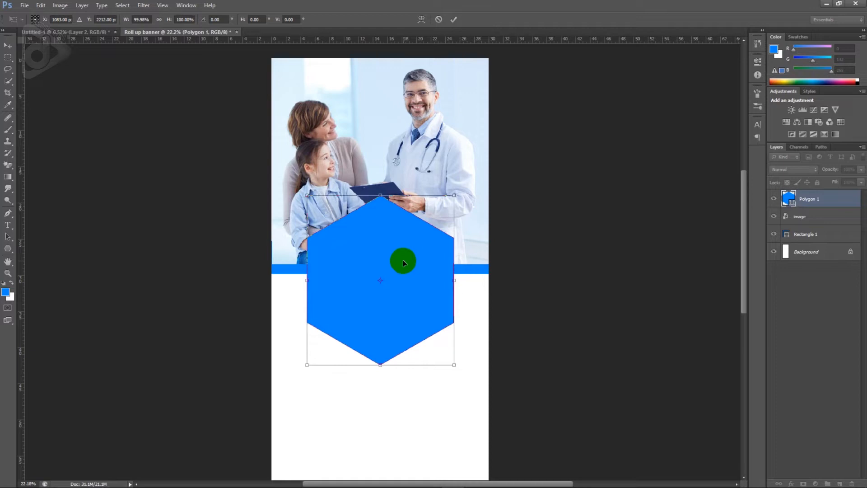
key("Return")
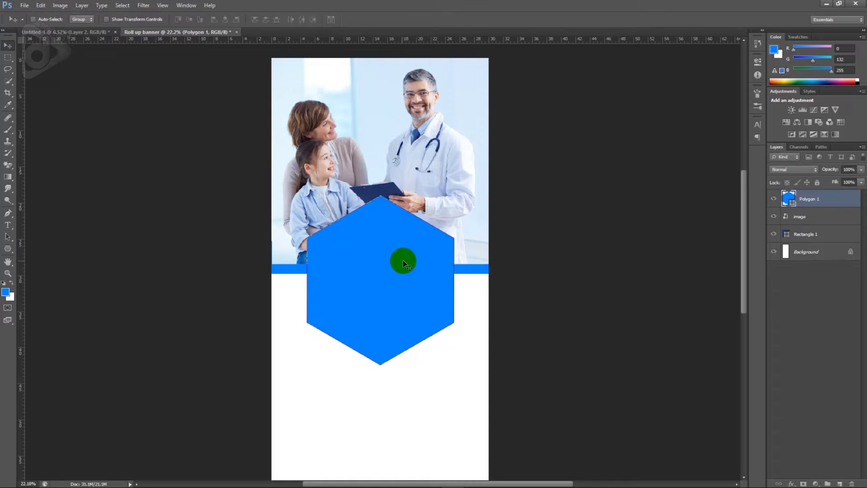
Step: Give the hexagon a white stroke with a width of about 27.48 pt
left_click(16, 250)
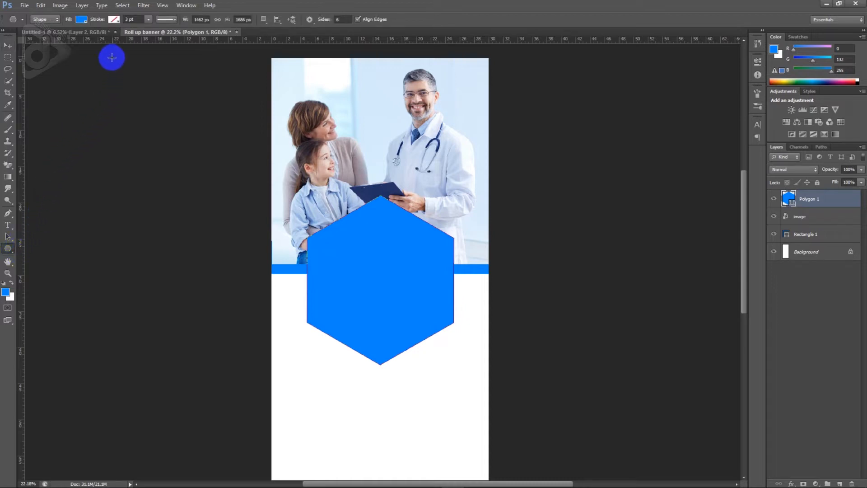
left_click(114, 19)
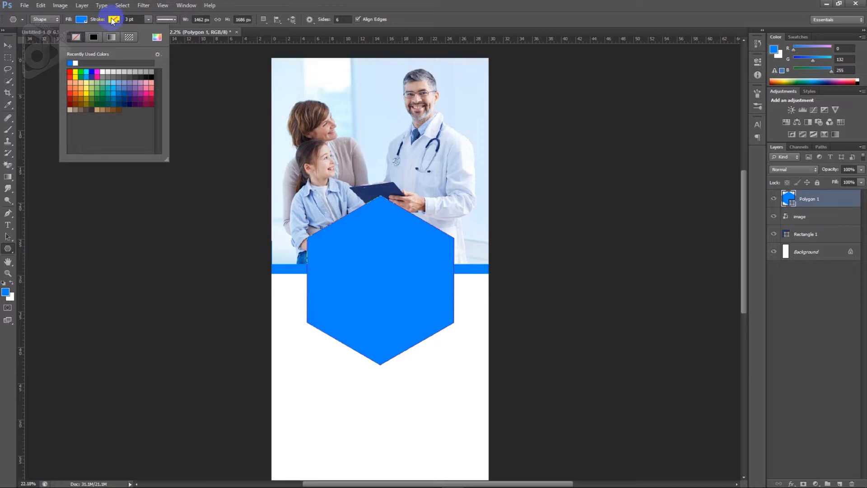
left_click(93, 37)
left_click(149, 20)
left_click_drag(156, 28, 167, 32)
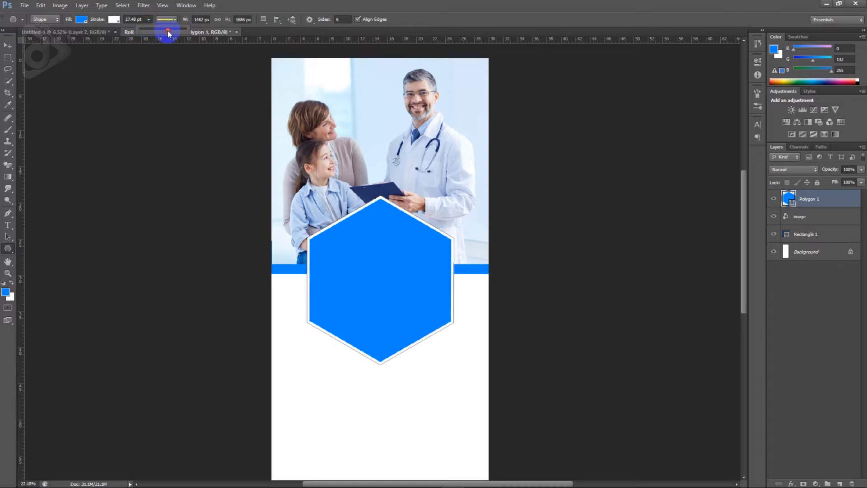
Step: Widen the hexagon's white stroke to about 31.52 pt
left_click_drag(168, 31, 171, 31)
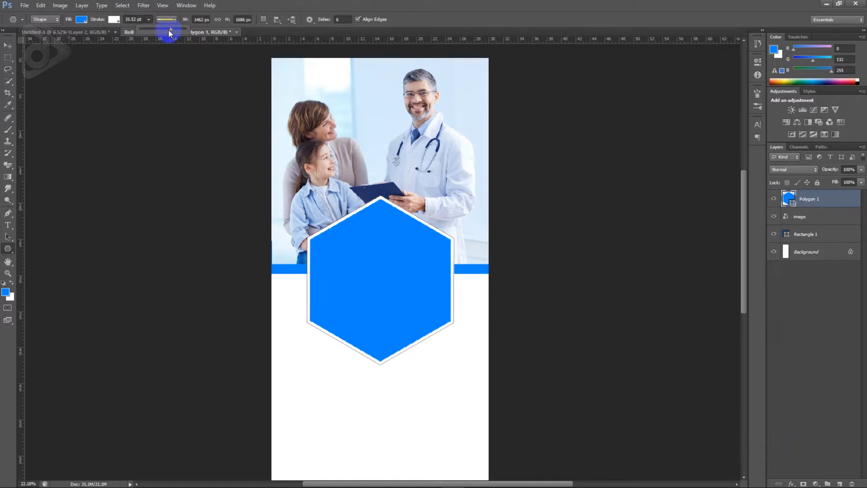
left_click(8, 46)
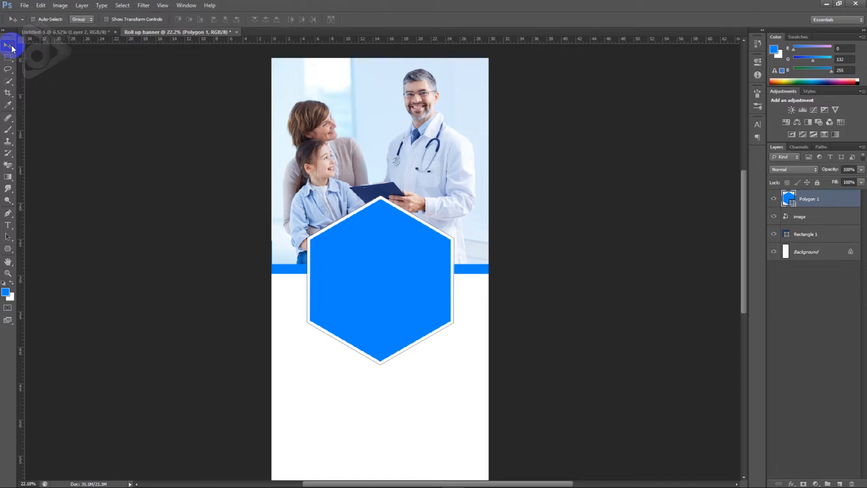
scroll(389, 396, "down", 3)
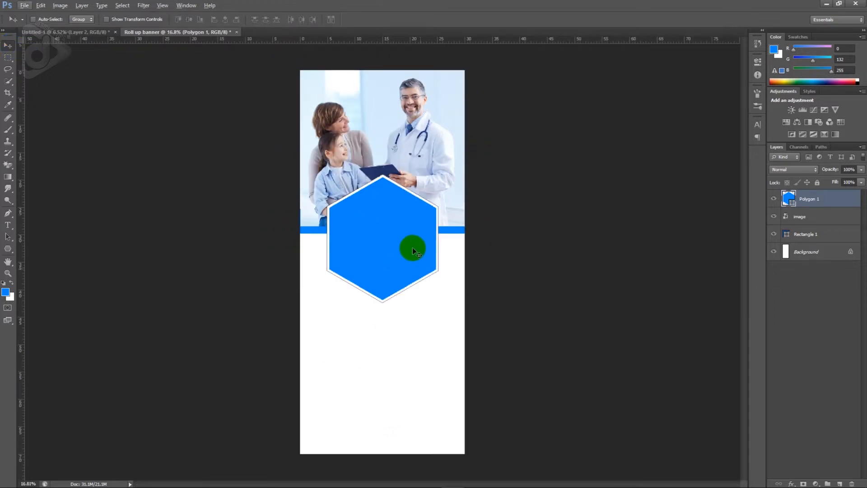
Step: Copy the two heading lines "Welcome to Healthcare" from the Notepad document and return to Photoshop
left_click(476, 478)
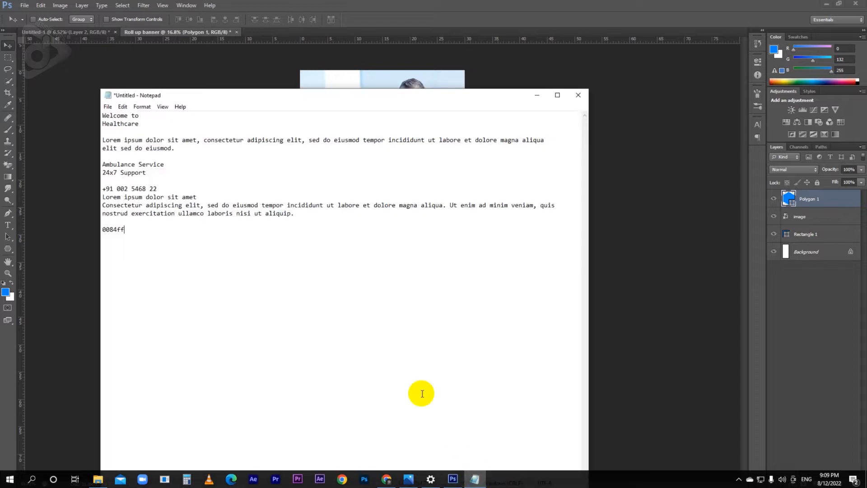
left_click_drag(152, 129, 93, 118)
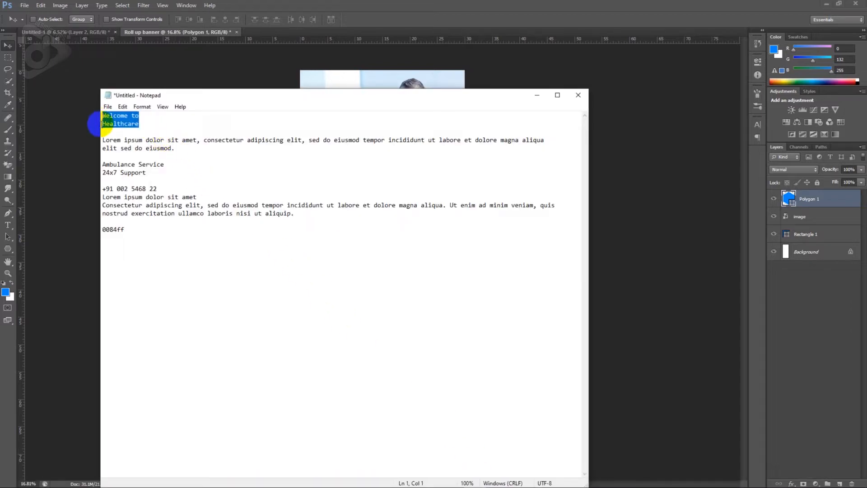
left_click(97, 174)
Step: Paste the copied heading into a new text box on the banner and move it onto the blue hexagon
key("t")
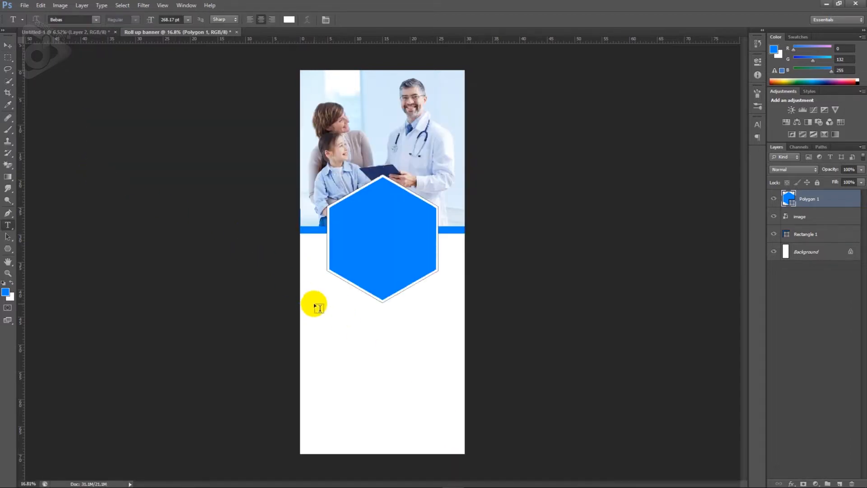
left_click_drag(311, 299, 440, 344)
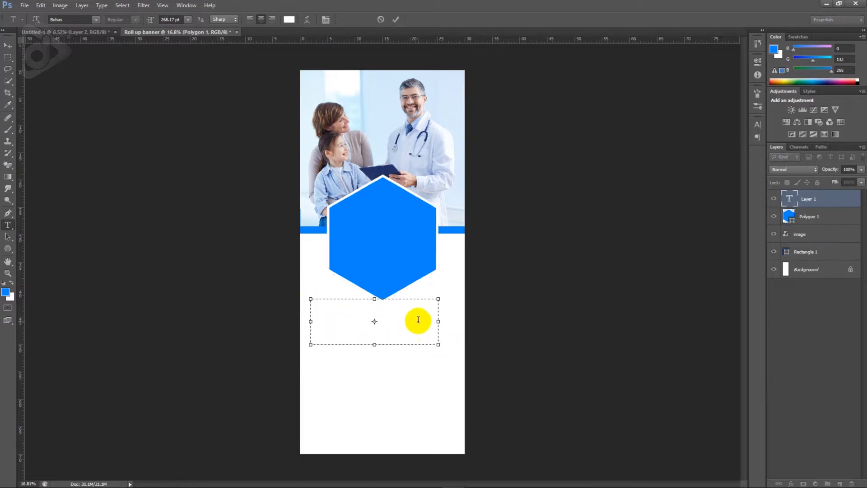
scroll(418, 320, "up", 2)
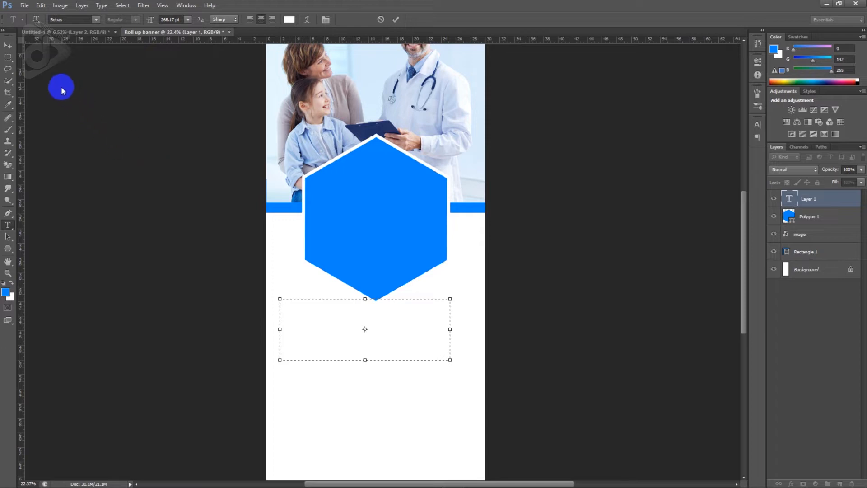
left_click(8, 45)
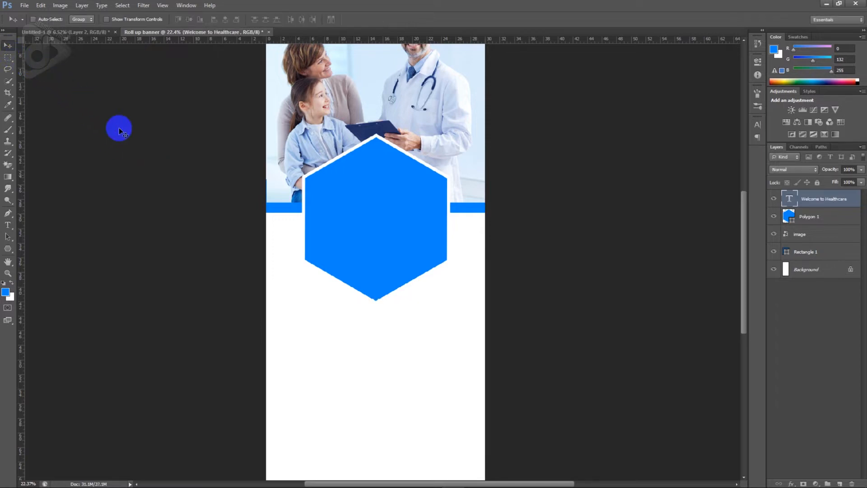
mouse_move(368, 333)
left_mouse_down()
mouse_move(387, 278)
mouse_move(384, 225)
left_mouse_up()
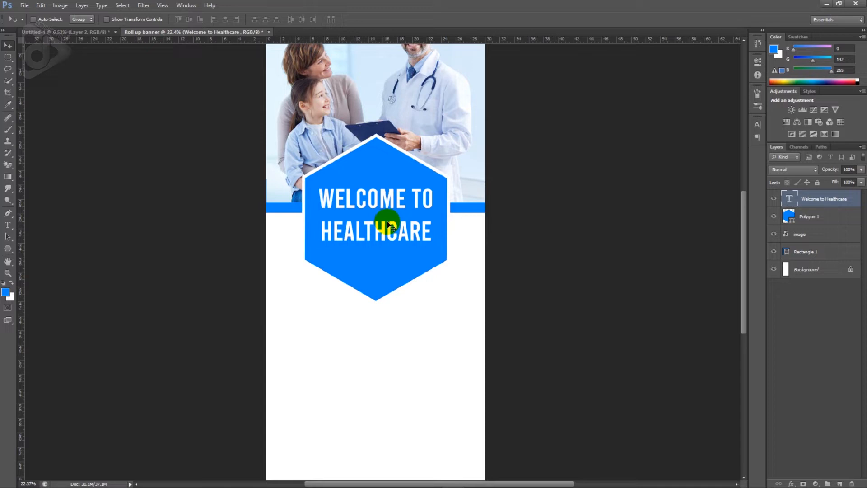
Step: Change the font of the whole "Welcome to Healthcare" heading to Myriad Pro
key("t")
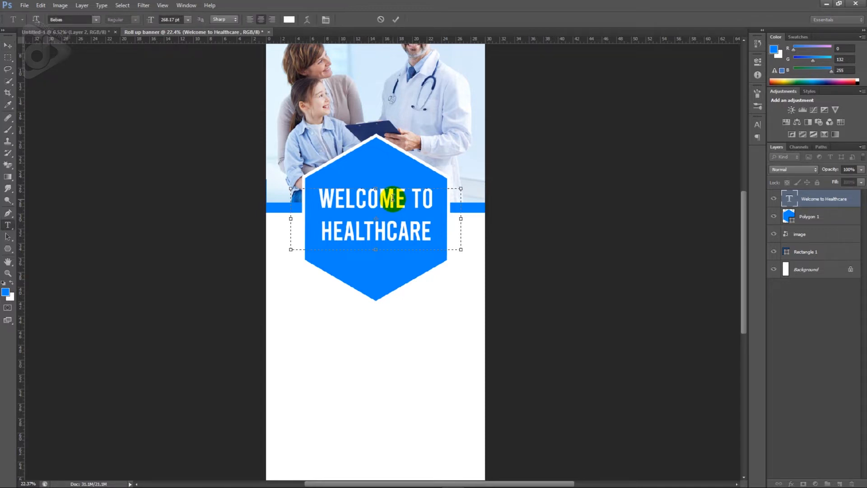
key("ctrl+a")
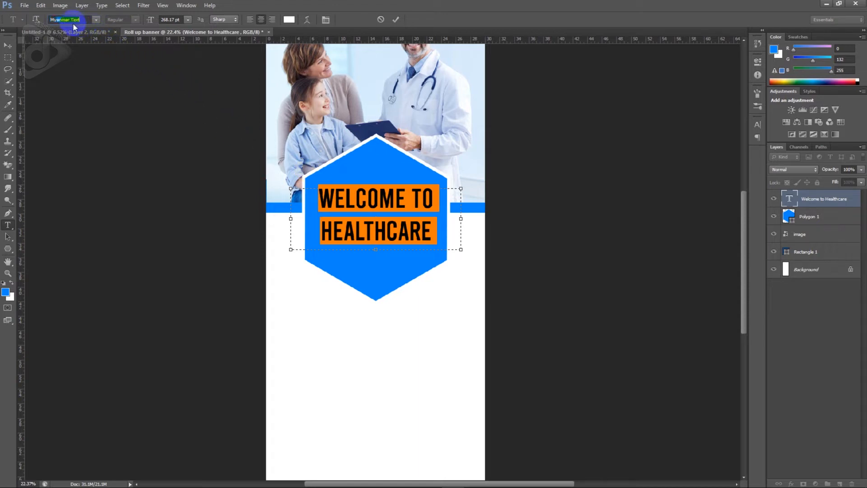
key("Return")
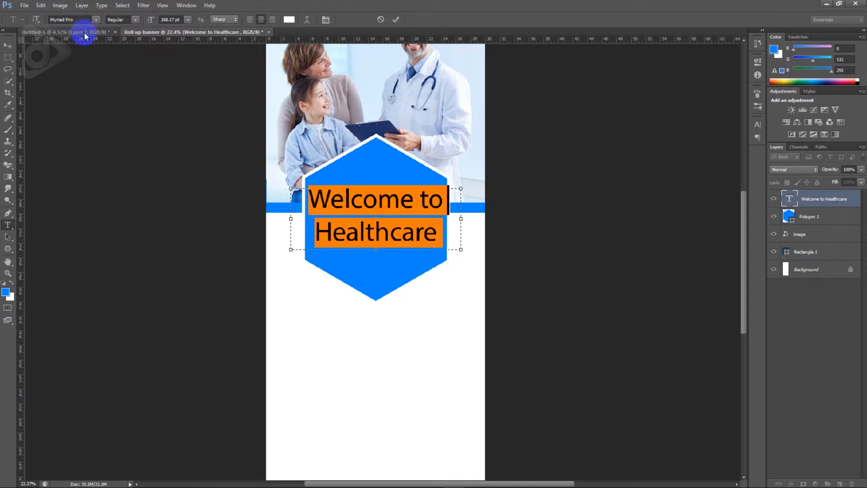
left_click(363, 197)
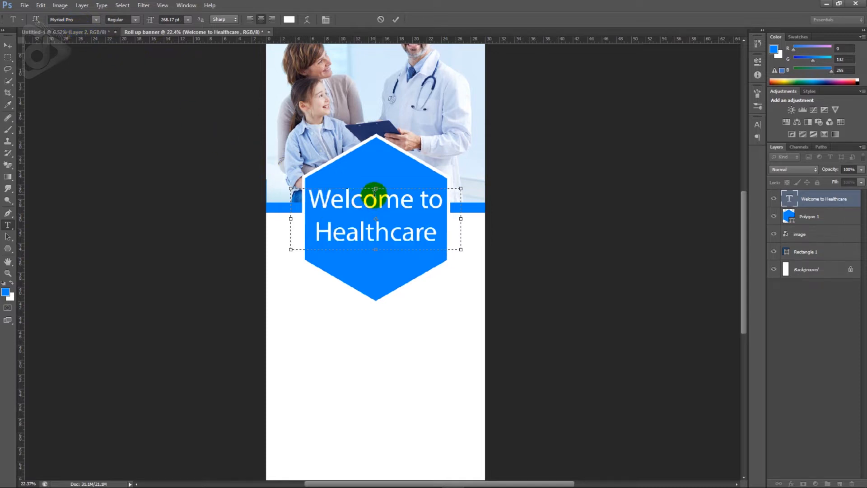
Step: Apply All Caps to the whole heading text on the hexagon
key("ctrl+a")
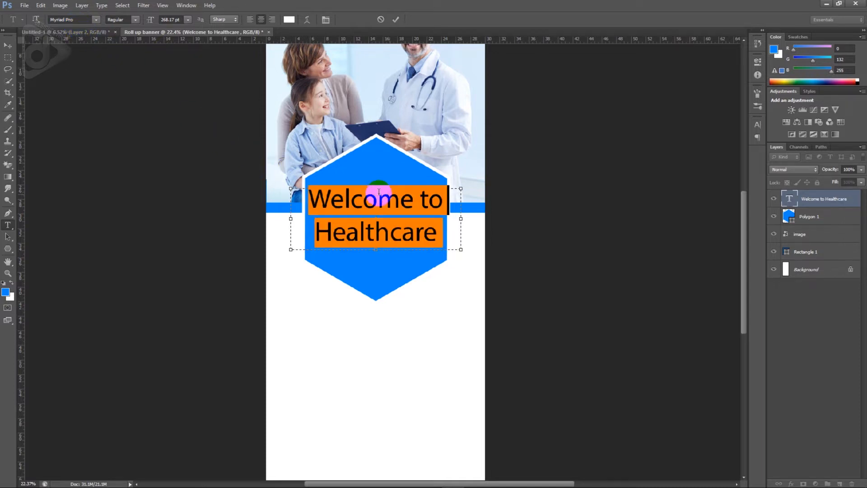
left_click(756, 125)
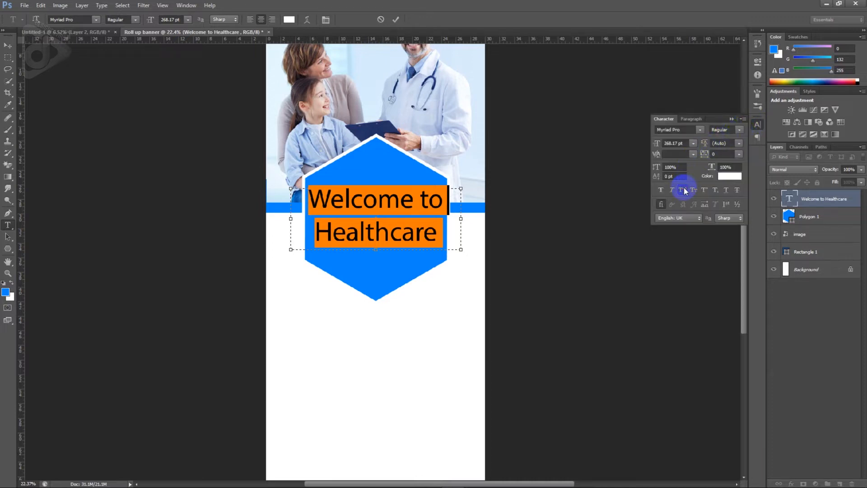
left_click(684, 190)
left_click(451, 201)
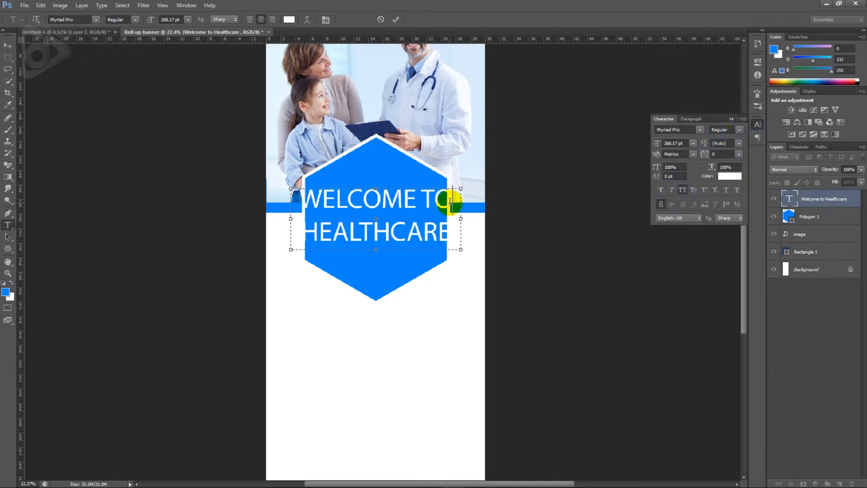
Step: Set the font style of both heading lines to Bold
key("ctrl+a")
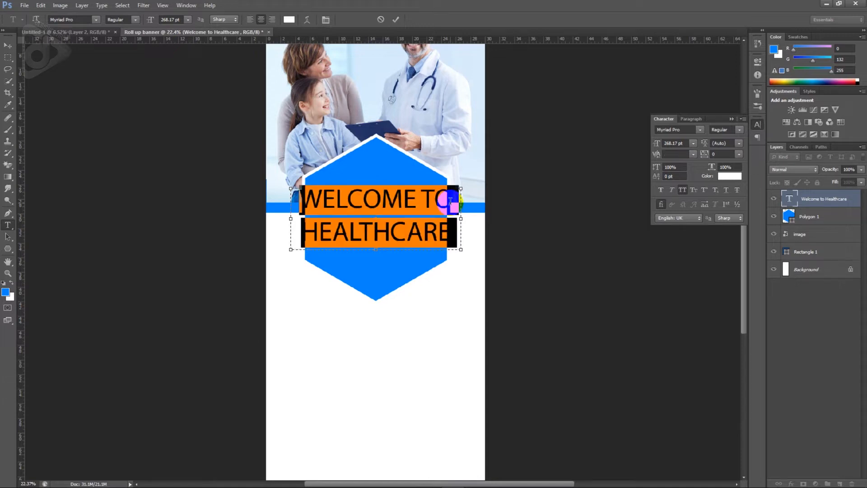
left_click(135, 20)
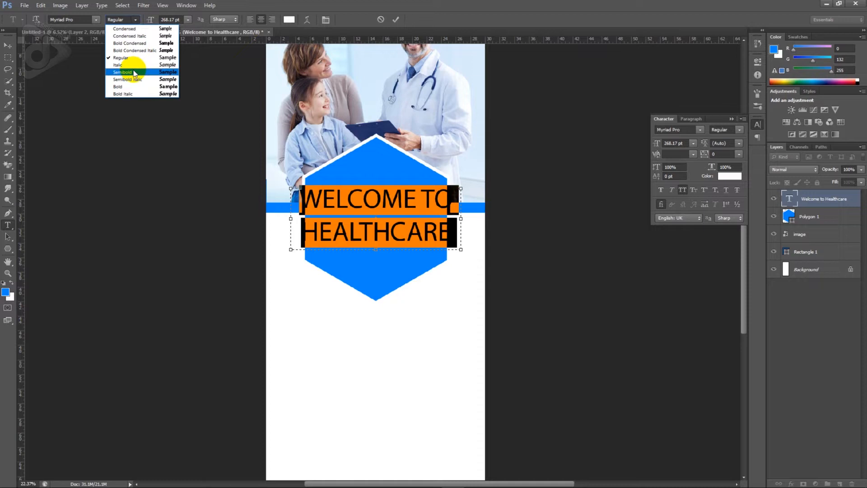
left_click(130, 86)
left_click(329, 223)
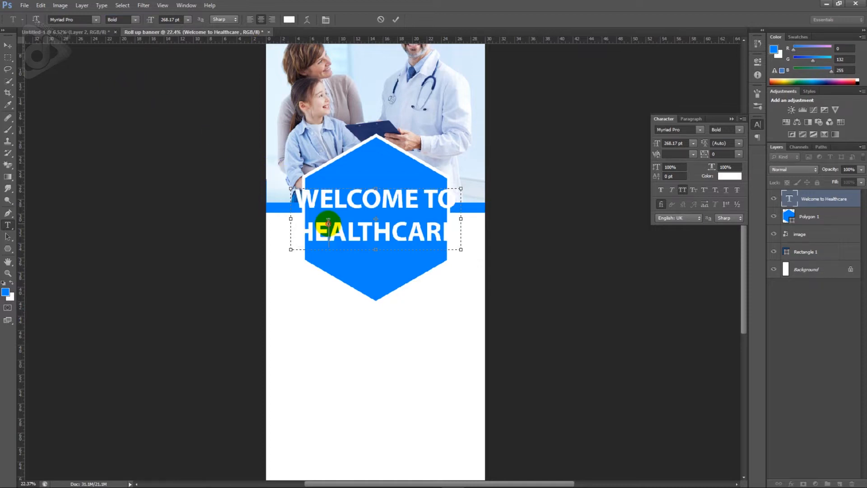
Step: Set the font size of the "WELCOME TO" line to 134 pt
left_click_drag(294, 199, 455, 193)
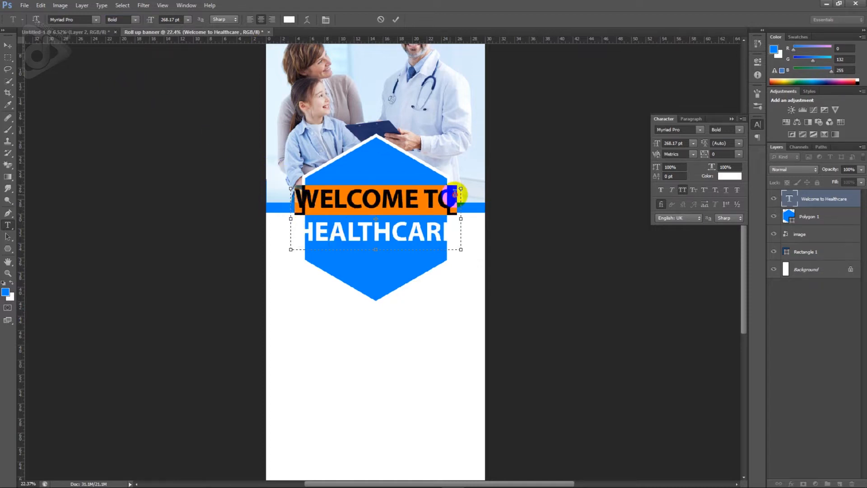
left_click(180, 20)
left_click(153, 21)
type("1")
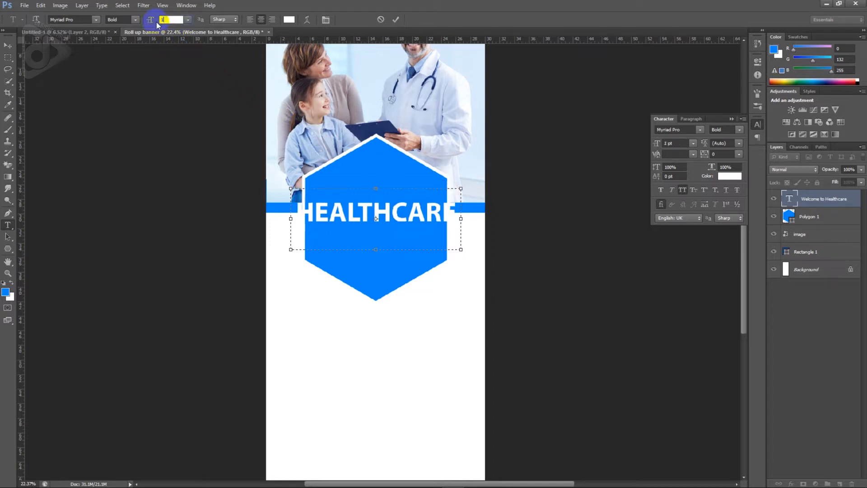
type("34")
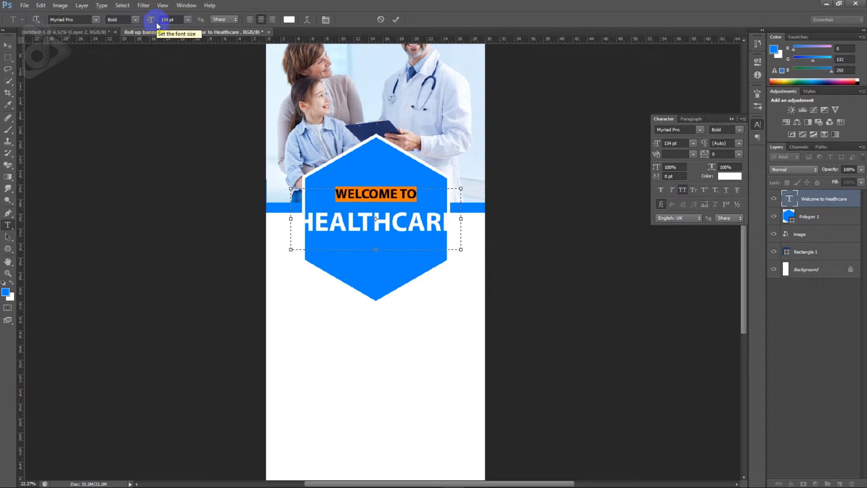
Step: Set the font size of the "HEALTHCARE" line to 207 pt
left_click(329, 220)
left_click_drag(294, 220, 468, 226)
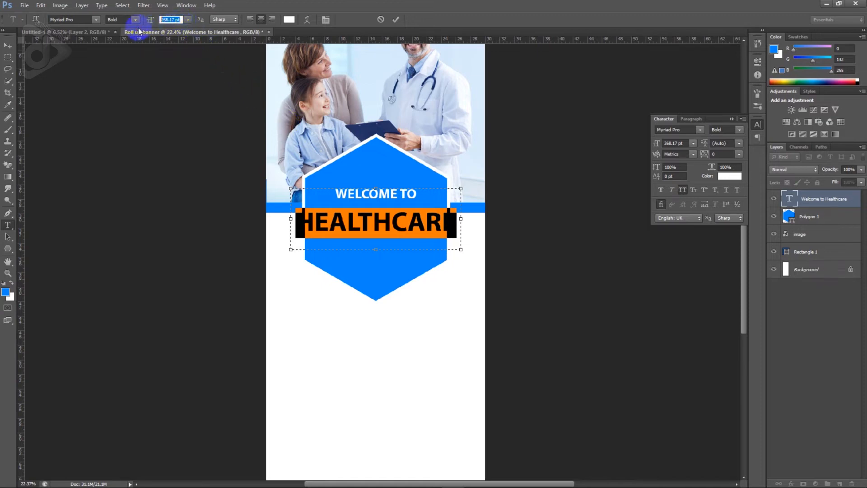
type("207")
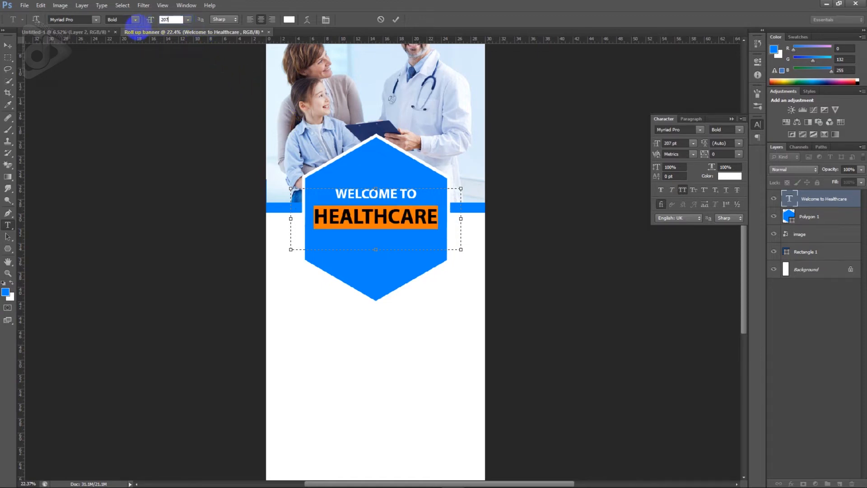
Step: Set the leading of the whole heading text to 200 pt
left_click(357, 203)
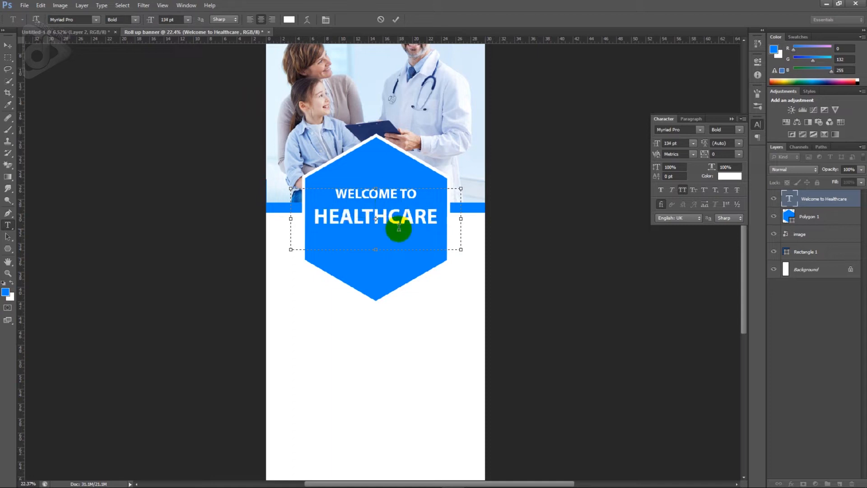
key("ctrl+a")
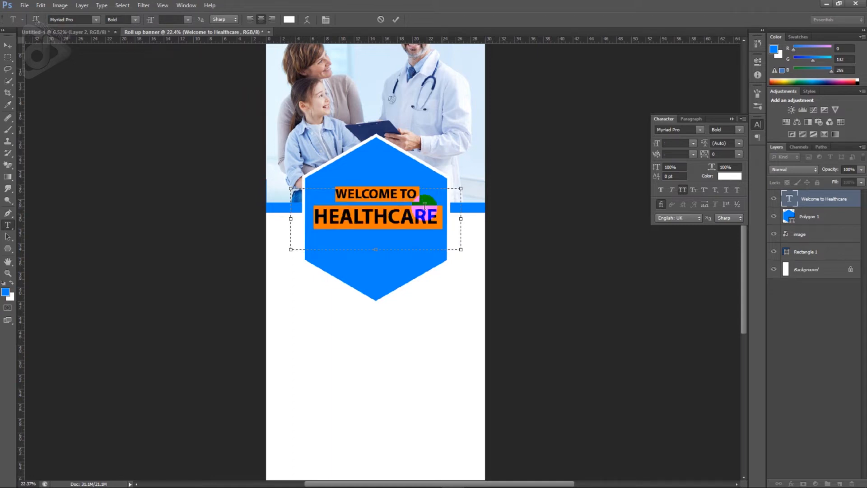
left_click(723, 143)
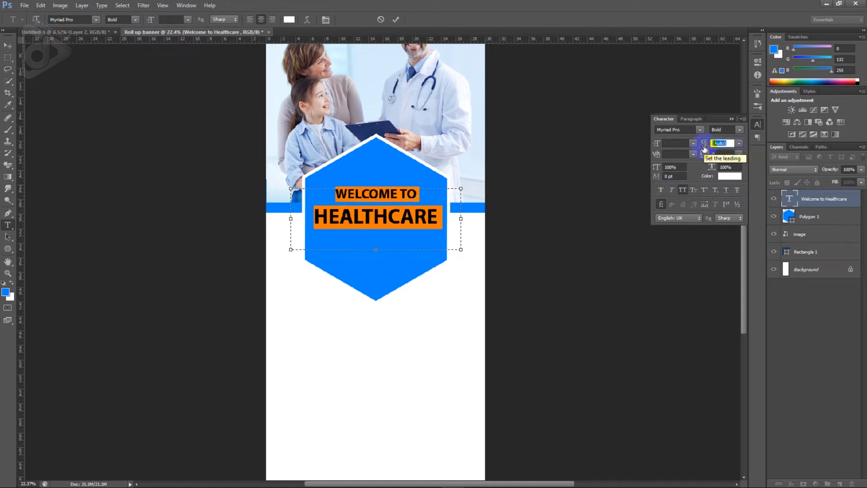
type("100")
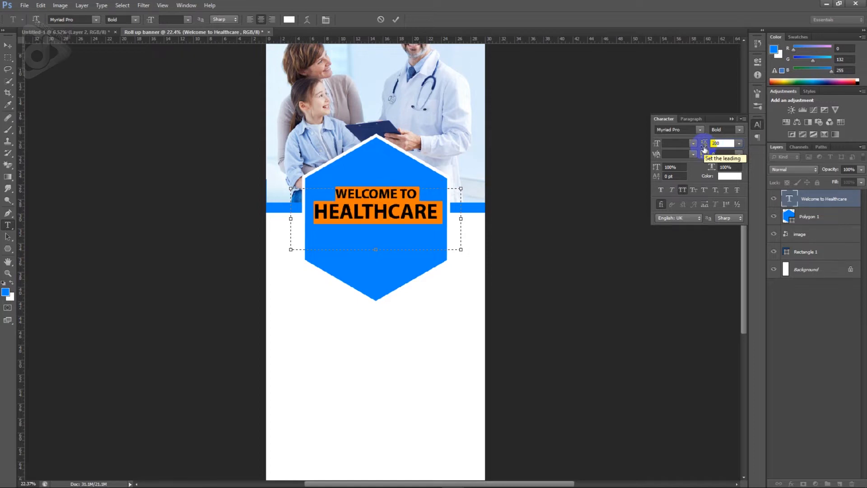
Step: Nudge the heading slightly up and to the left within the hexagon
left_click(8, 46)
key("shift+Up")
key("shift+Up")
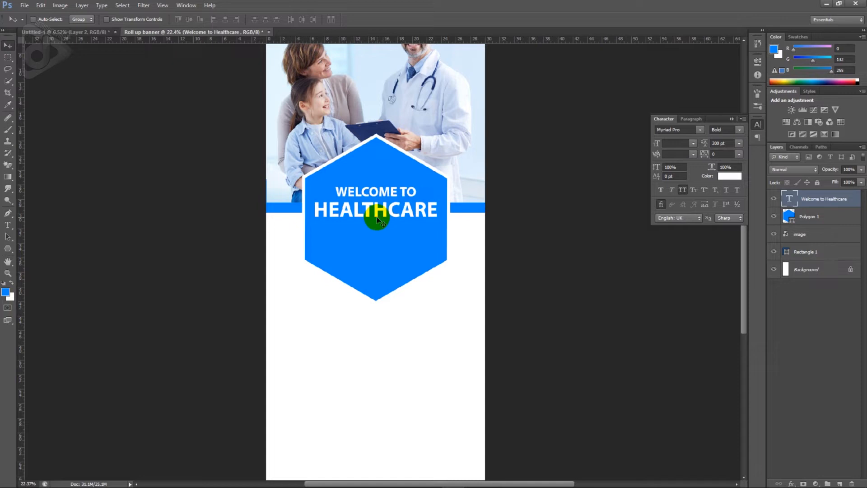
key("Left")
key("Left")
key("Left")
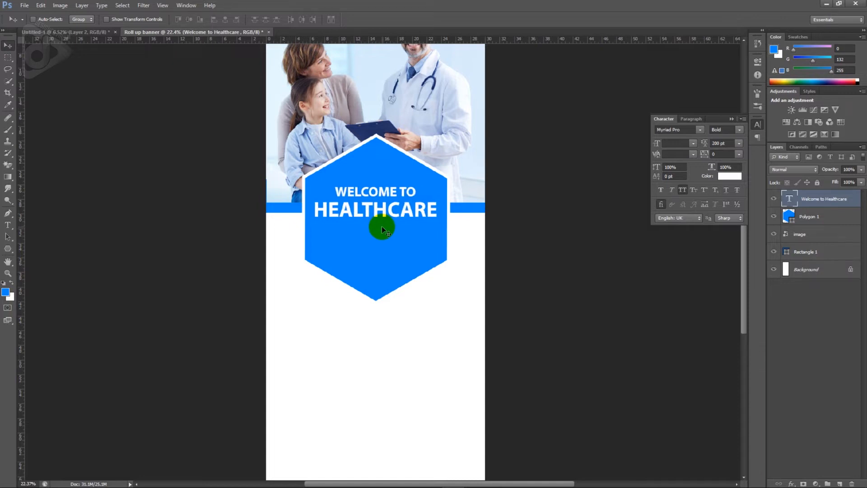
Step: Copy the first Lorem ipsum paragraph, ending "elit sed do eiusmod.", from Notepad and return to Photoshop
scroll(381, 227, "up", 1)
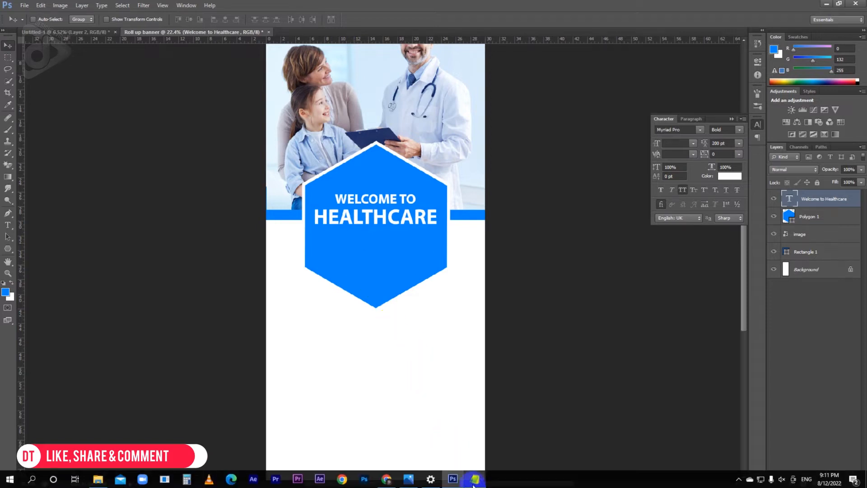
left_click(474, 482)
left_click_drag(180, 149, 97, 139)
left_click(87, 165)
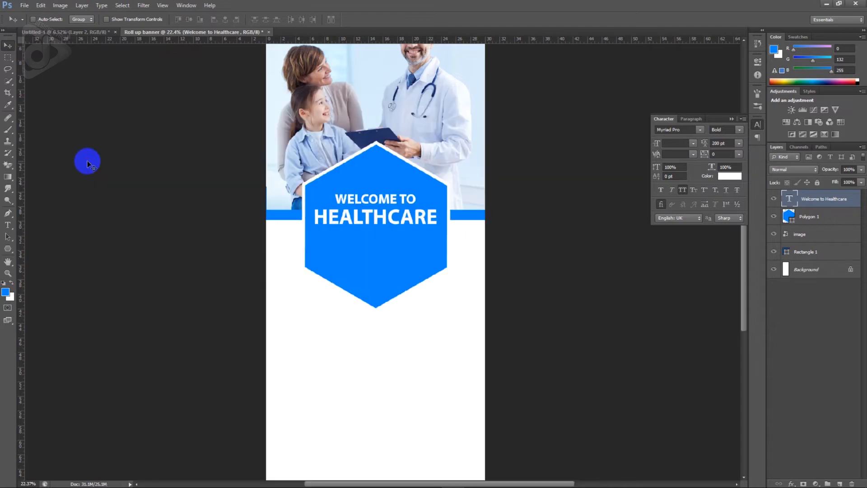
Step: Paste the Lorem ipsum paragraph into a new text box and place it inside the blue hexagon below the heading
key("t")
left_click_drag(297, 287, 450, 351)
key("ctrl+v")
key("ctrl+a")
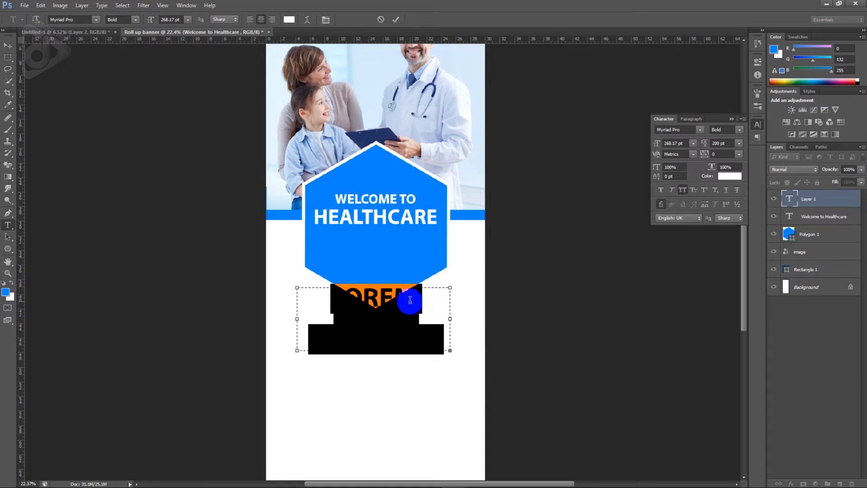
left_click(372, 312)
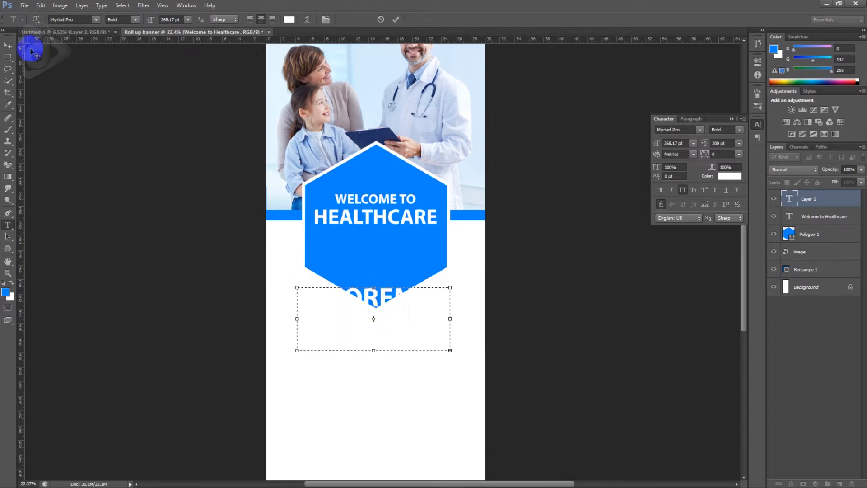
left_click(8, 46)
left_click_drag(380, 319, 385, 261)
Step: Turn off All Caps for the whole Lorem ipsum paragraph and set its font size to 64 pt
key("t")
left_click(384, 262)
key("ctrl+a")
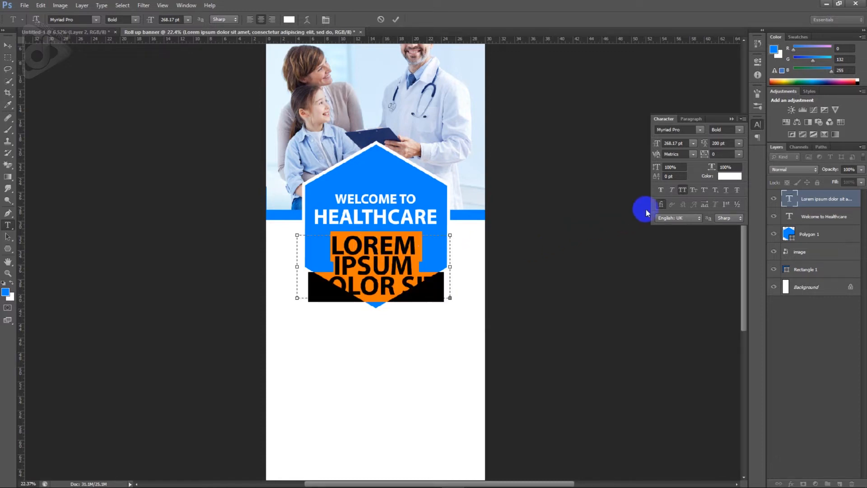
left_click(683, 190)
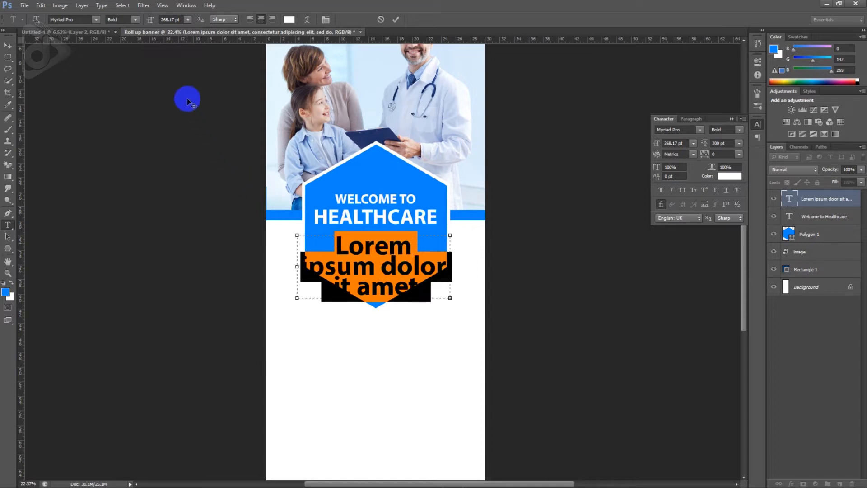
left_click(150, 21)
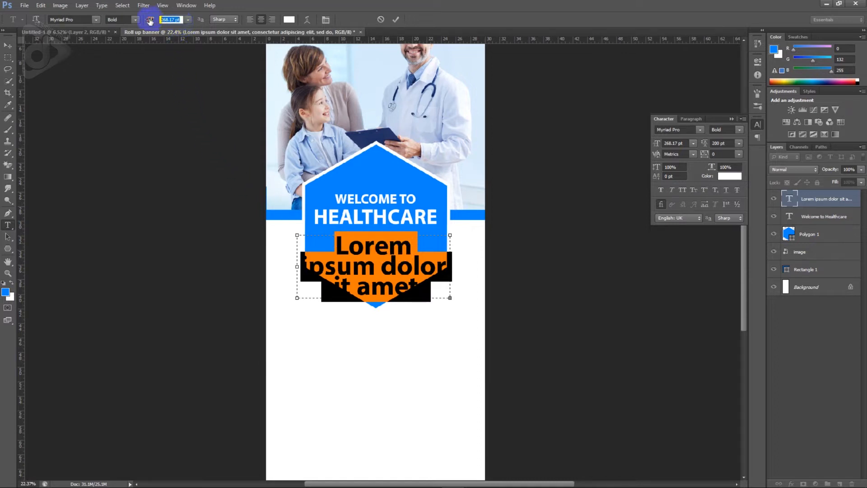
type("64")
key("Return")
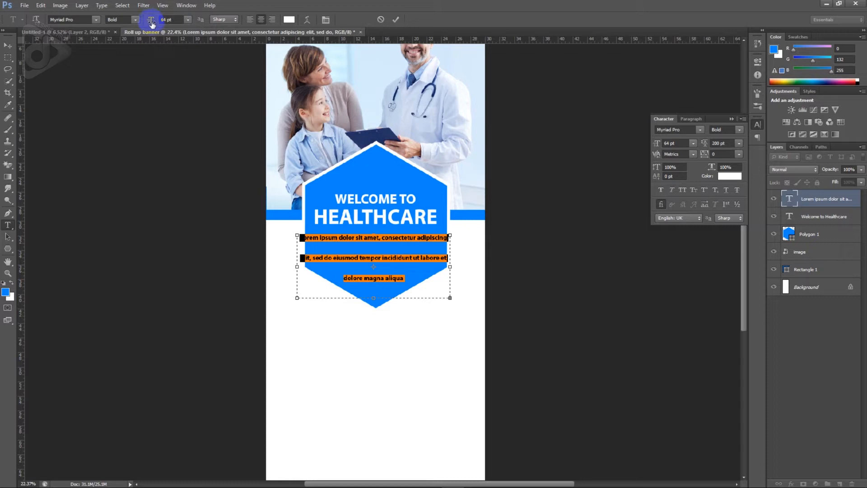
Step: Set the paragraph's font style to Regular and its leading to Auto
left_click(137, 21)
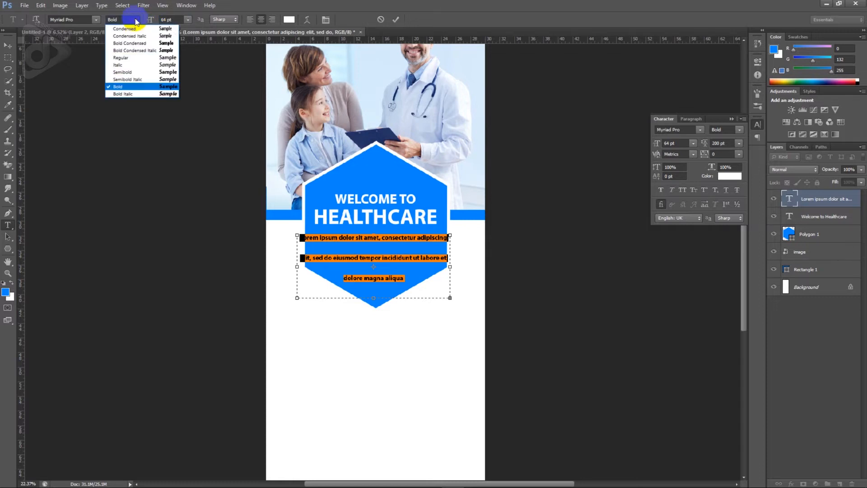
left_click(127, 59)
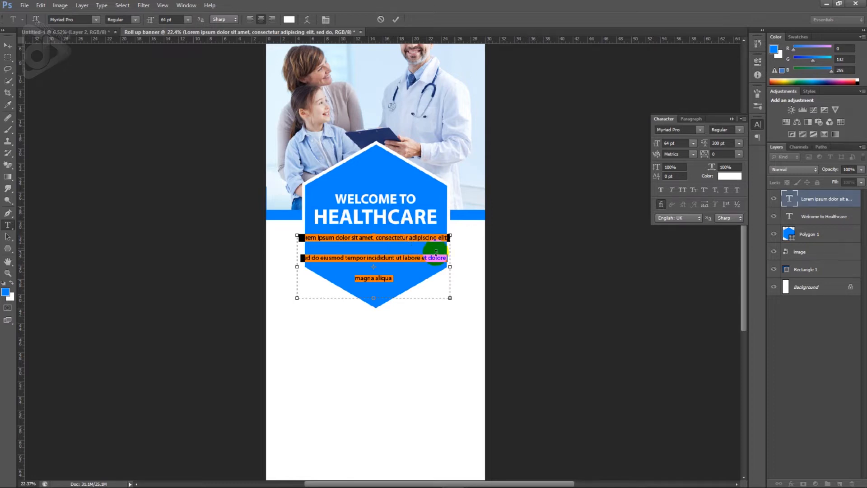
left_click(739, 144)
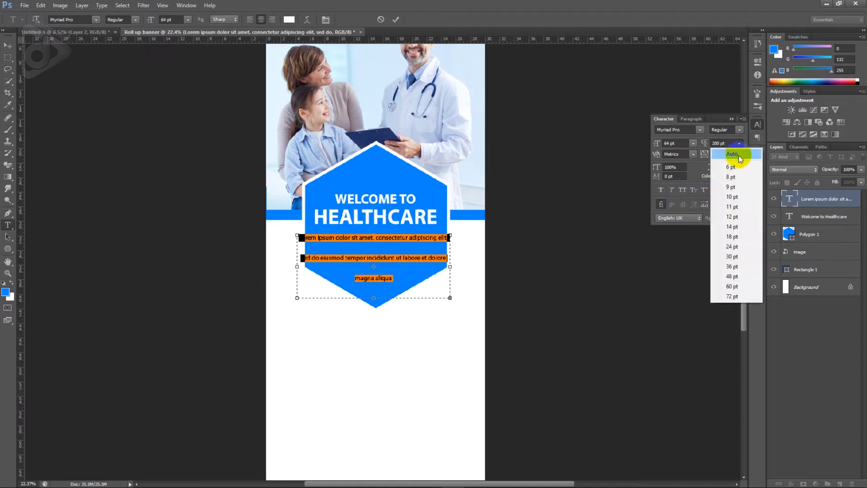
left_click(736, 154)
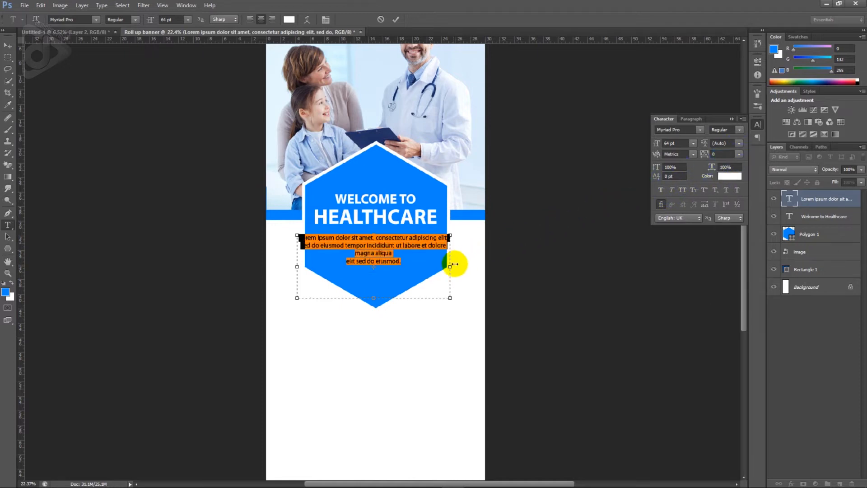
Step: Narrow the paragraph's text box to fit the hexagon and centre it with a small gap below "HEALTHCARE"
left_click_drag(451, 267, 423, 270)
left_click(7, 46)
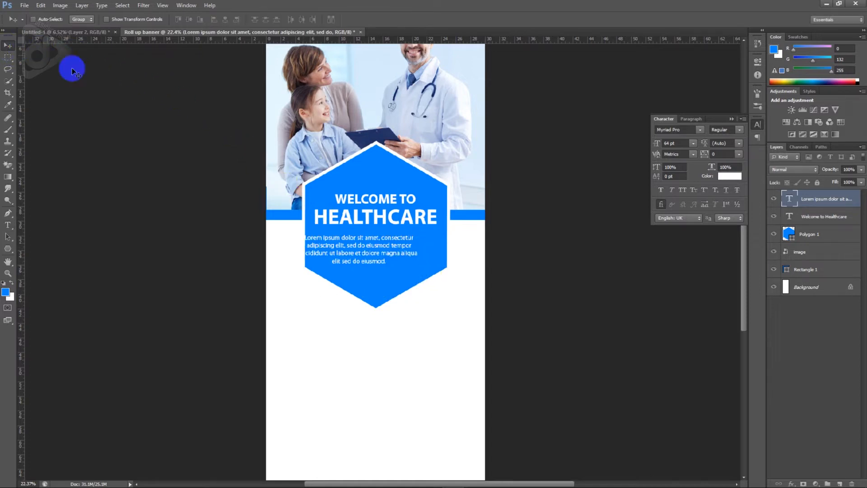
left_click_drag(396, 262, 412, 258)
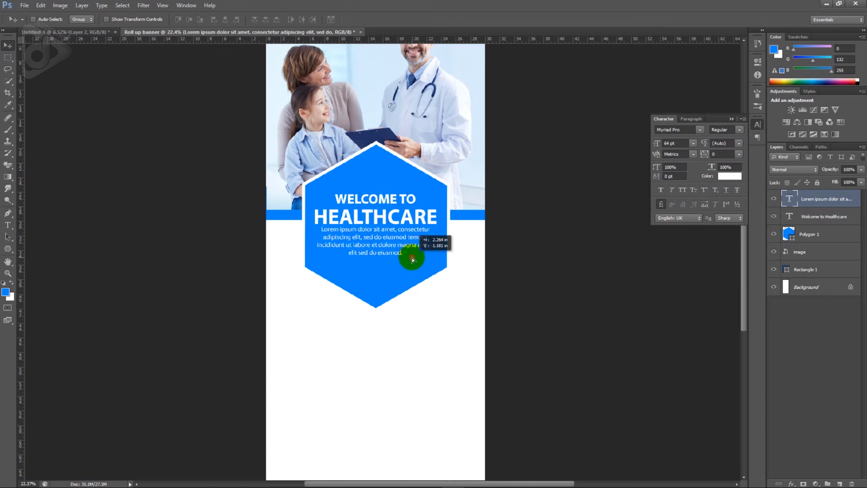
key("shift+Down")
key("shift+Down")
key("shift+Down")
key("shift+Down")
key("shift+Down")
key("shift+Down")
key("shift+Down")
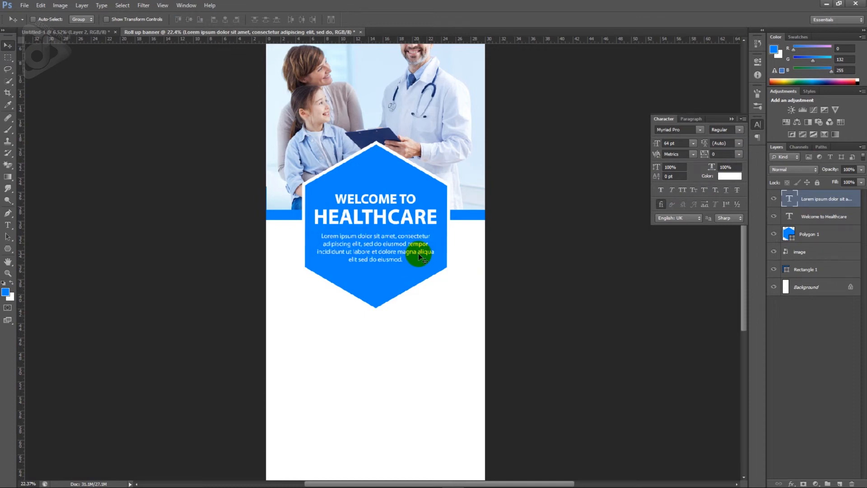
Step: Draw a blue six-sided polygon about 675 × 776 px below and left of the large hexagon
scroll(420, 257, "down", 2)
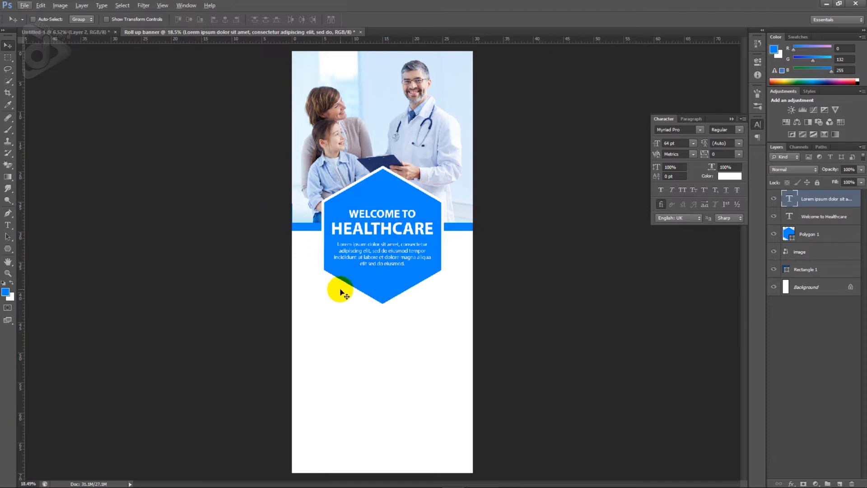
scroll(346, 293, "up", 2)
scroll(346, 292, "down", 1)
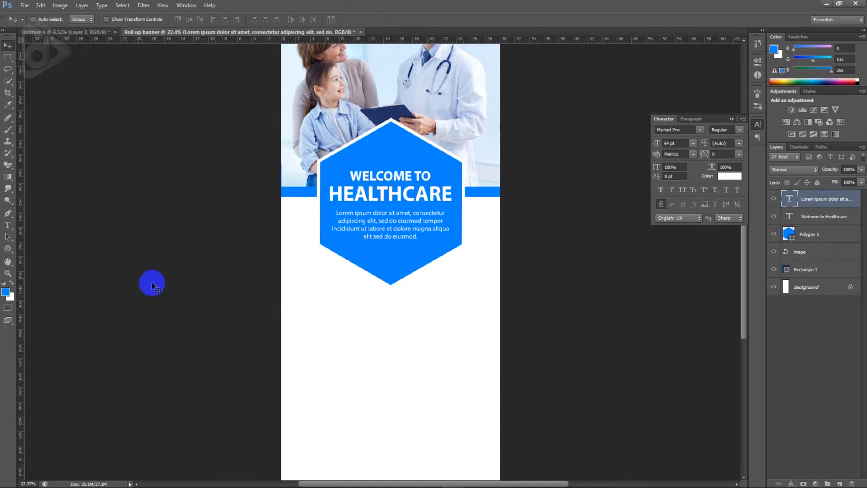
left_click(9, 252)
scroll(316, 300, "down", 2)
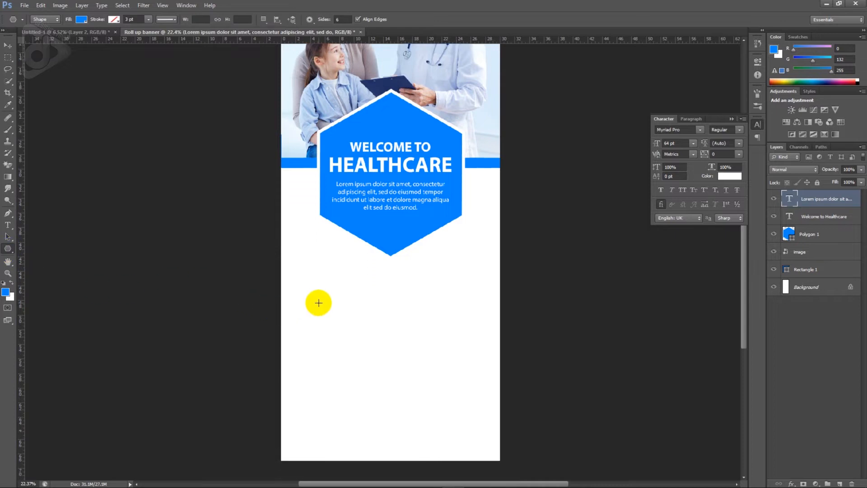
left_click_drag(318, 245, 352, 265)
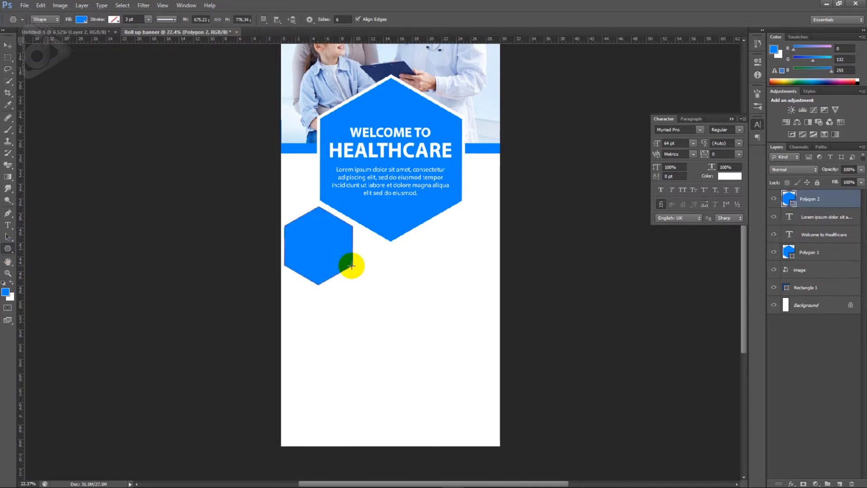
Step: Move the small hexagon down and right off the banner's edge and scale it to about 549 × 632 px
left_click(13, 47)
left_click_drag(299, 241, 328, 270)
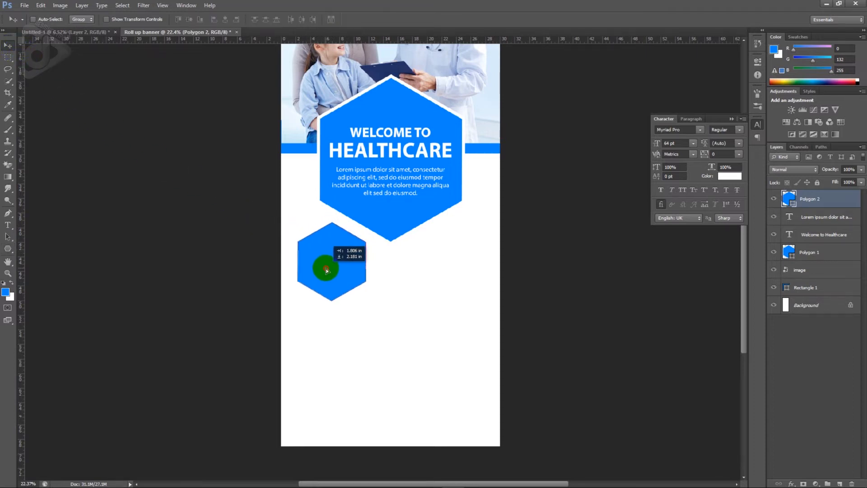
key("ctrl+t")
left_click_drag(364, 225, 359, 229)
key("Return")
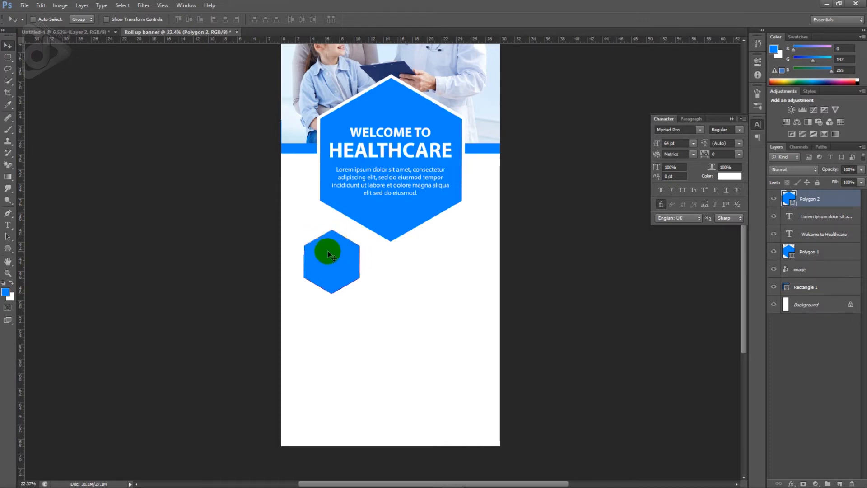
Step: Remove the small hexagon's fill and give it a blue stroke about 28 pt wide
left_click(8, 248)
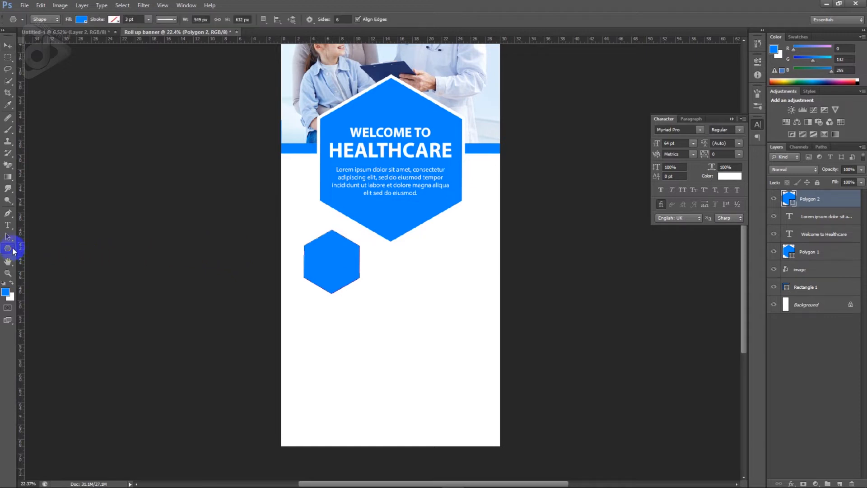
left_click(82, 19)
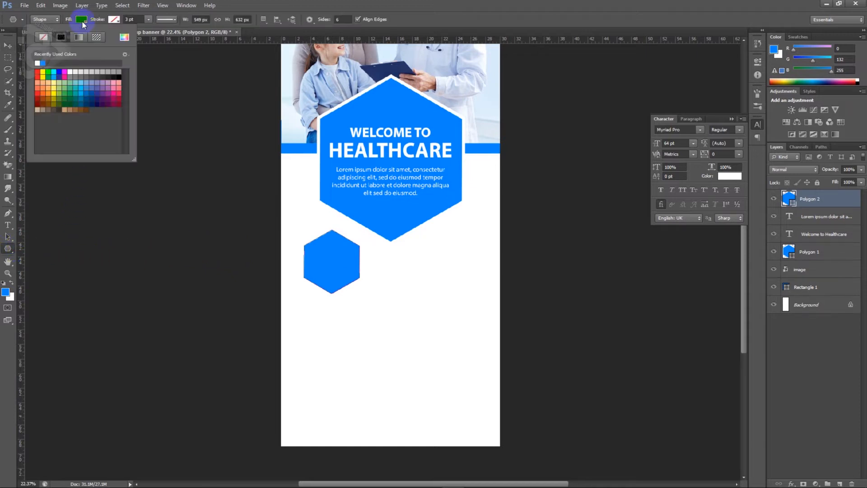
left_click(44, 39)
left_click(111, 21)
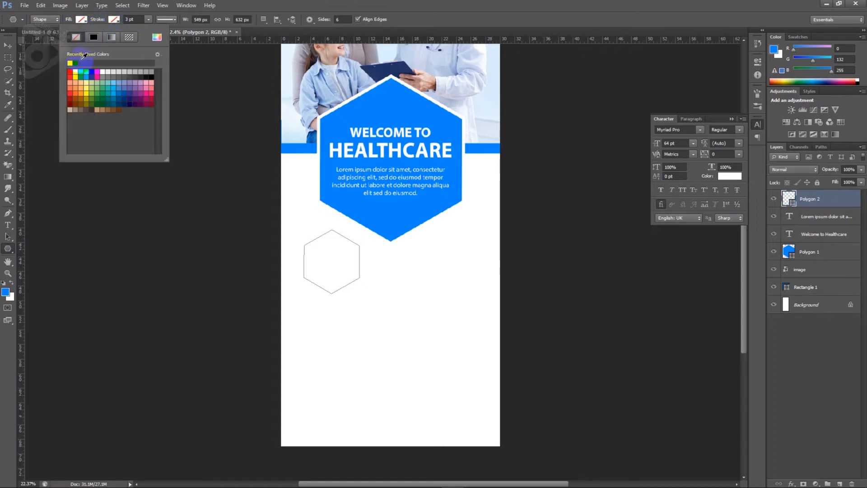
left_click(75, 62)
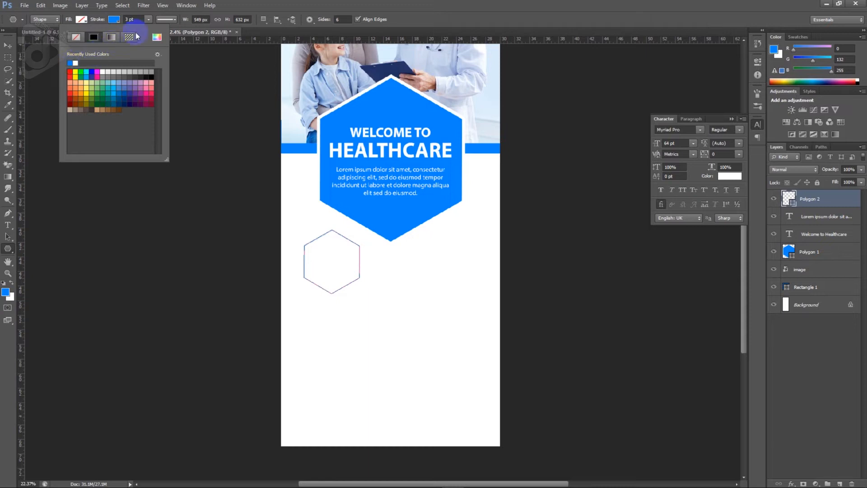
left_click(148, 20)
left_click_drag(152, 29, 168, 30)
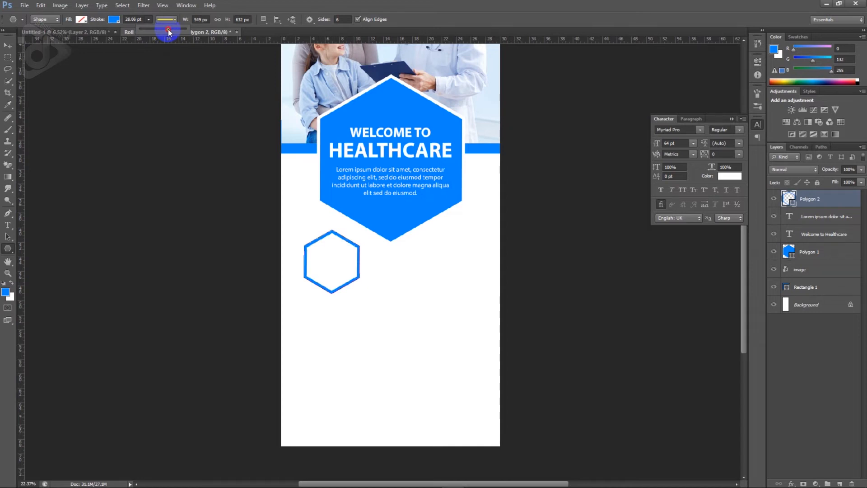
Step: Move the outlined hexagon slightly up, beside the large hexagon's lower-left edge
left_click(8, 45)
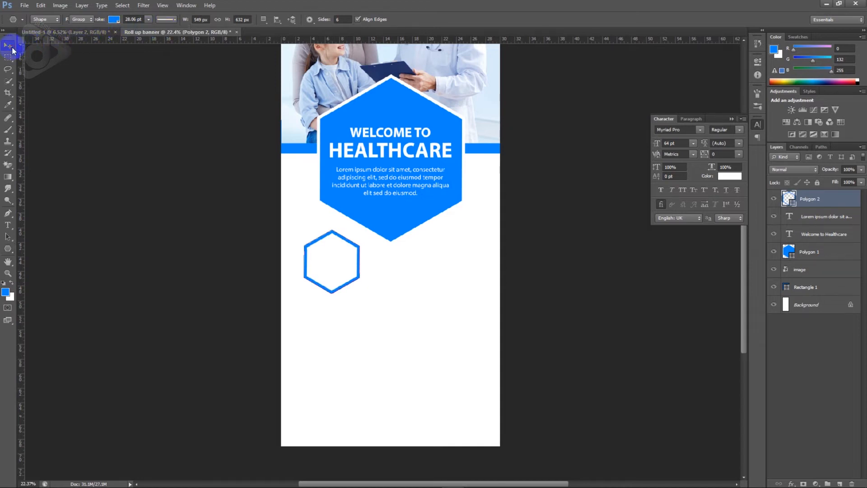
scroll(345, 265, "up", 1)
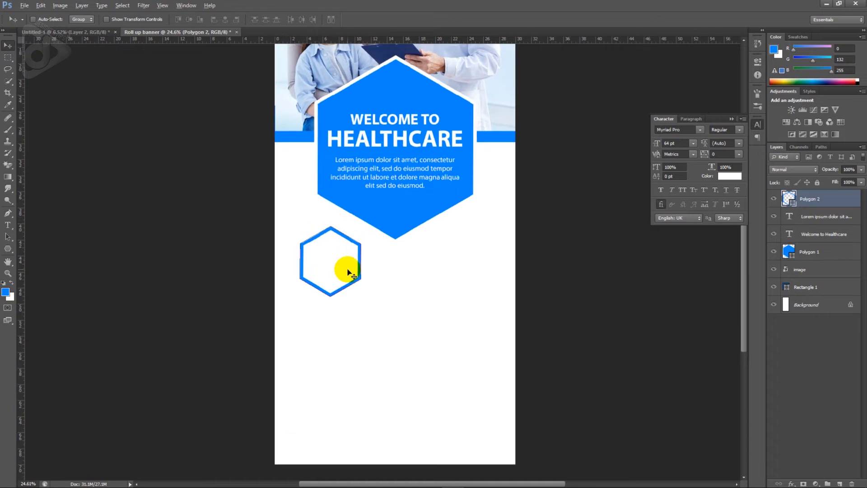
left_click_drag(353, 285, 356, 273)
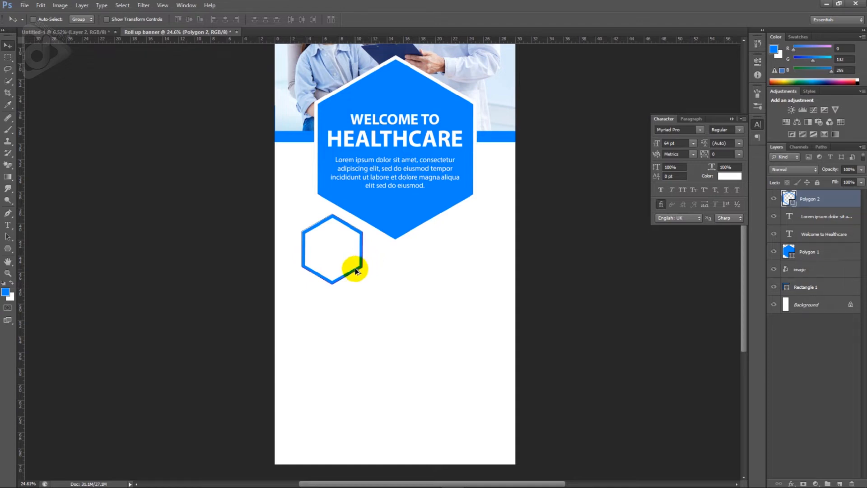
Step: Duplicate the outlined hexagon to the mirrored spot on the right, and again centred lower between the two
left_click_drag(357, 271, 483, 266)
key("Left")
key("Left")
key("Left")
key("Left")
key("Left")
key("Left")
key("Right")
key("Right")
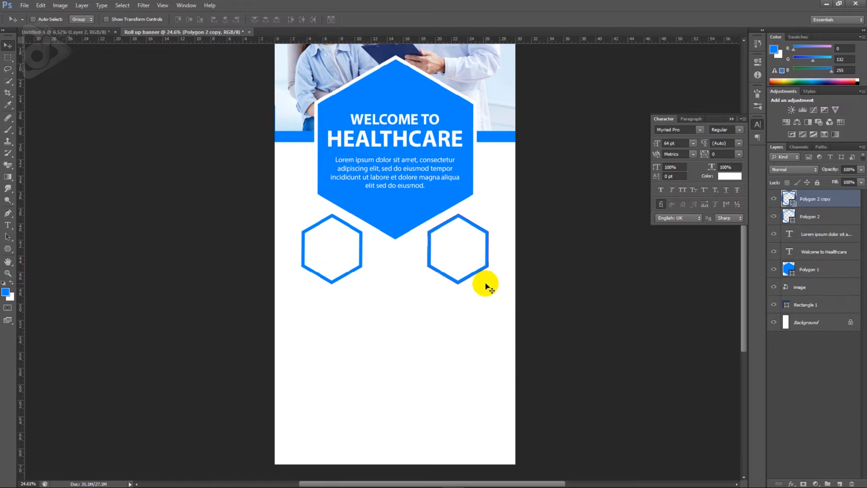
left_click_drag(472, 276, 414, 319)
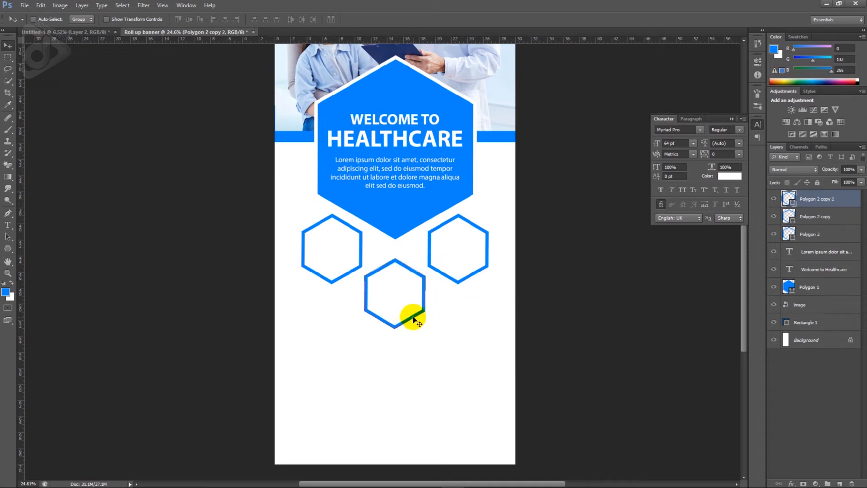
Step: Bring the flask and test tube icon from the Untitled-1 document into the roll-up banner
scroll(419, 309, "down", 3)
scroll(418, 309, "up", 3)
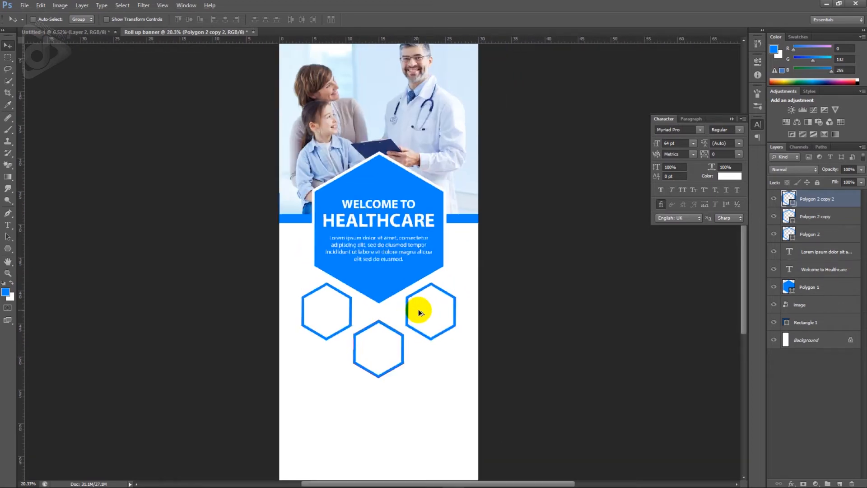
scroll(419, 309, "up", 1)
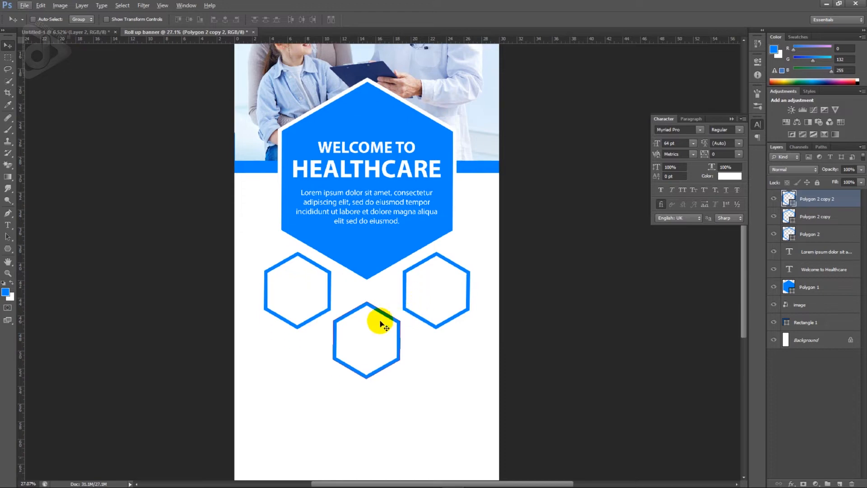
scroll(384, 324, "down", 1)
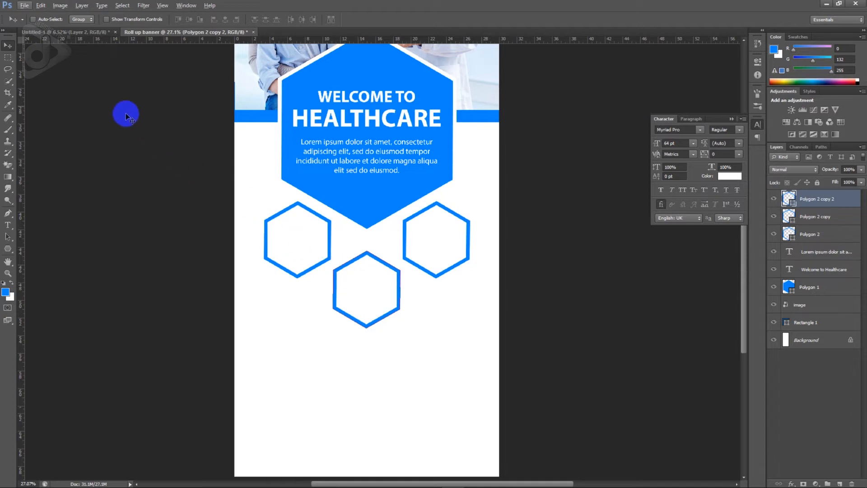
left_click(63, 32)
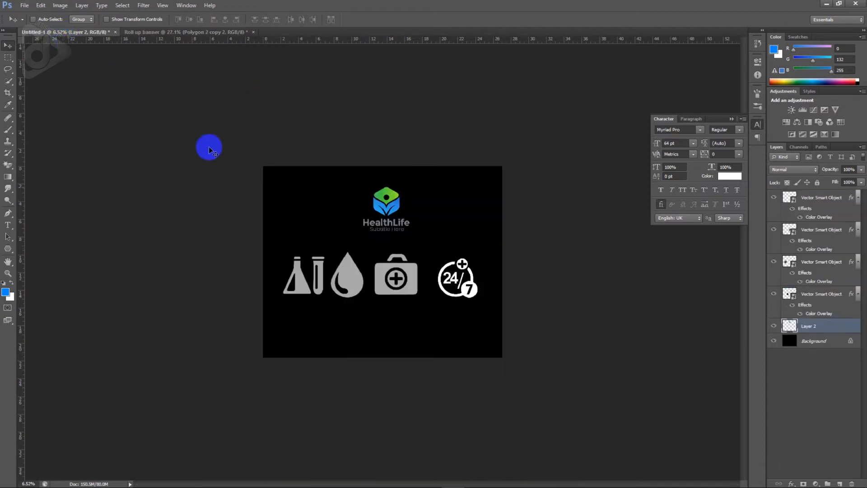
right_click(319, 266)
left_click(335, 270)
left_click_drag(341, 274, 305, 244)
Step: Scale the flask and test tube icon down and place it centred inside the left outlined hexagon
key("ctrl+t")
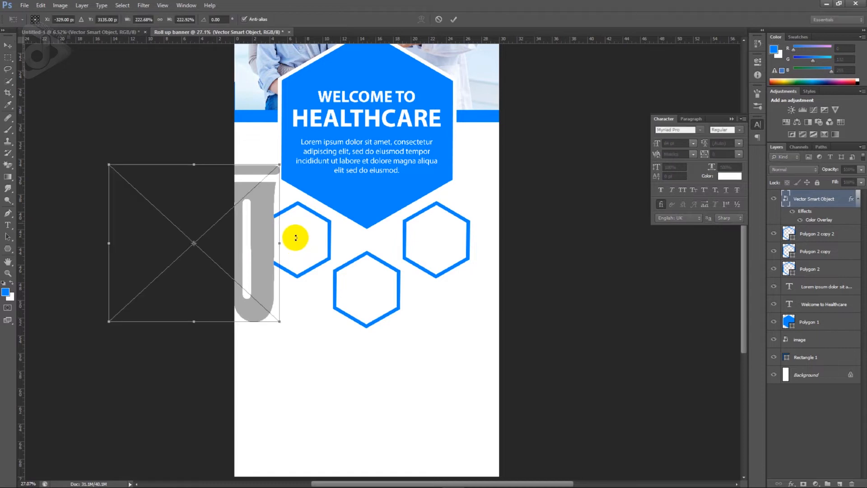
left_click_drag(286, 157, 325, 238)
key("Return")
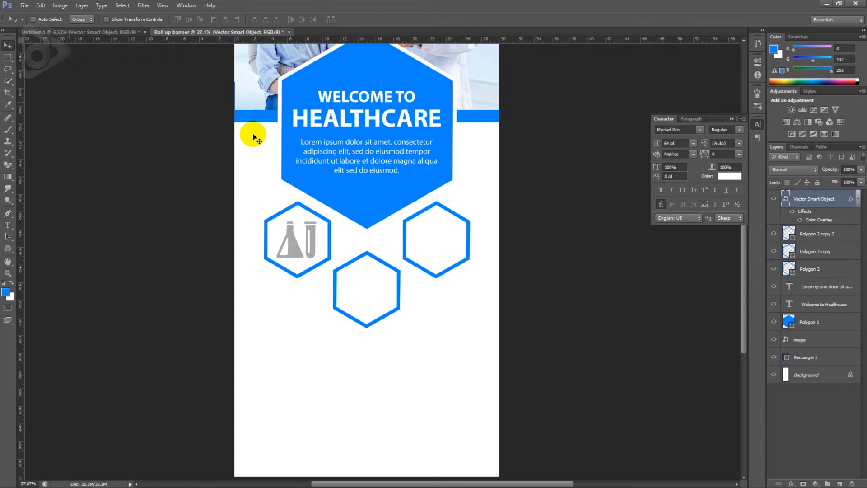
Step: Bring the droplet icon from the Untitled-1 document into the roll-up banner
left_click(130, 40)
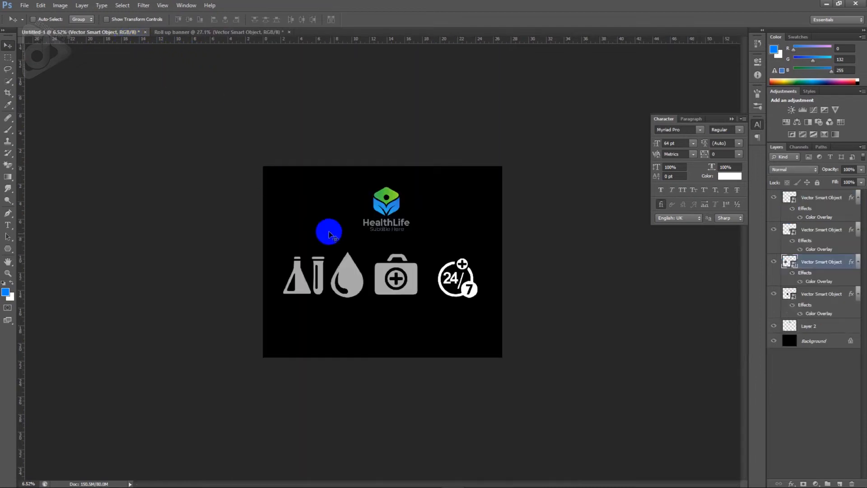
right_click(365, 275)
left_click(364, 279)
left_click_drag(357, 279, 374, 287)
Step: Scale the droplet icon down and place it centred inside the lower middle outlined hexagon
key("ctrl+t")
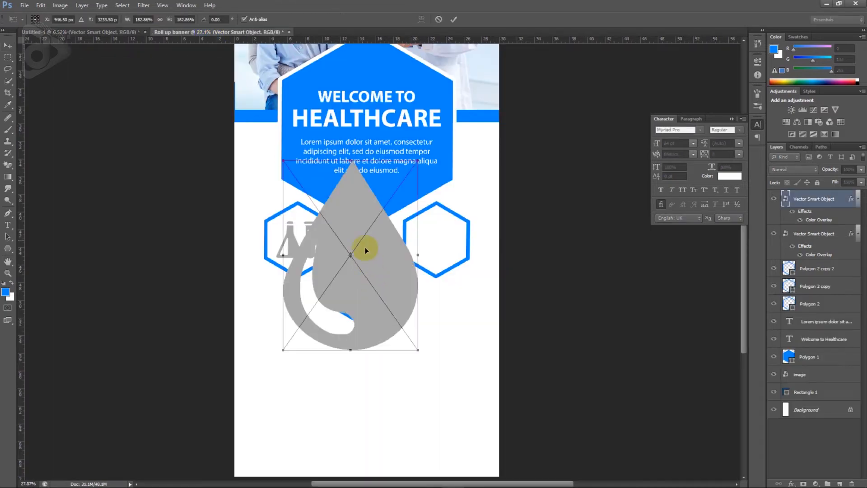
left_click_drag(285, 160, 333, 231)
left_click_drag(349, 266, 363, 295)
left_click_drag(380, 266, 379, 271)
key("Return")
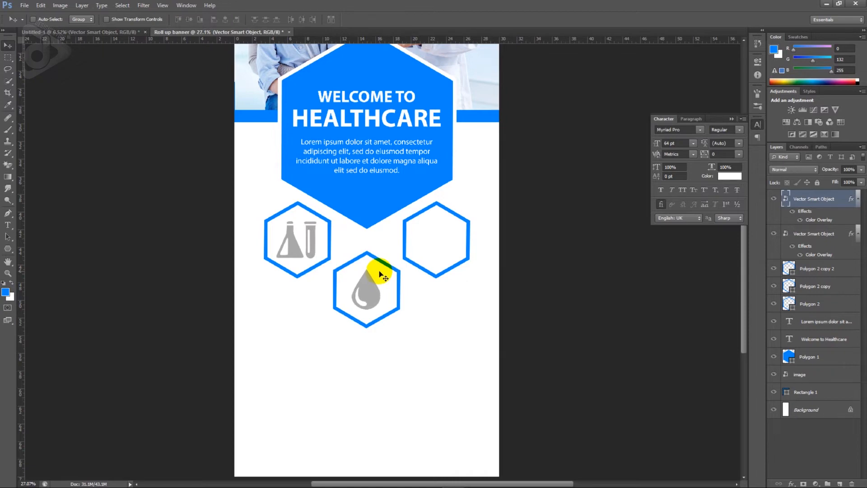
Step: Bring the first-aid kit icon from the Untitled-1 document into the roll-up banner
left_click(105, 33)
right_click(412, 273)
left_click(428, 280)
left_click_drag(410, 285, 429, 235)
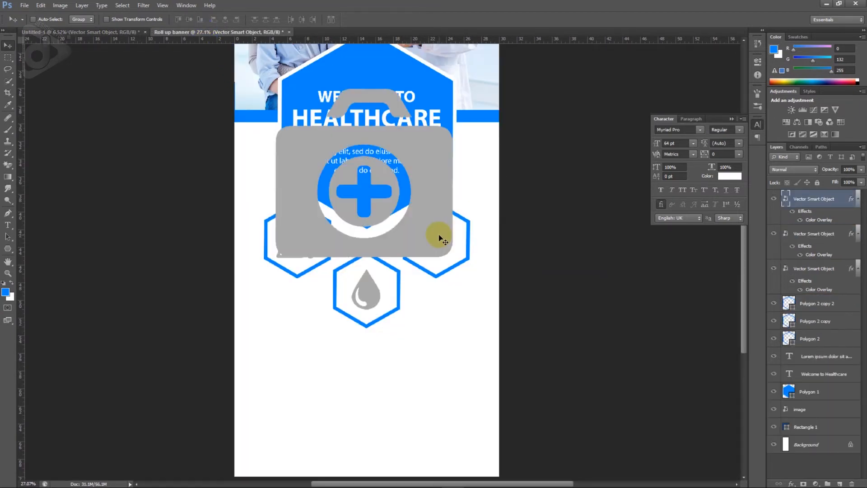
Step: Scale the first-aid kit icon down and place it centred inside the right outlined hexagon
key("ctrl+t")
mouse_move(456, 257)
left_mouse_down()
mouse_move(396, 181)
mouse_move(453, 255)
left_mouse_up()
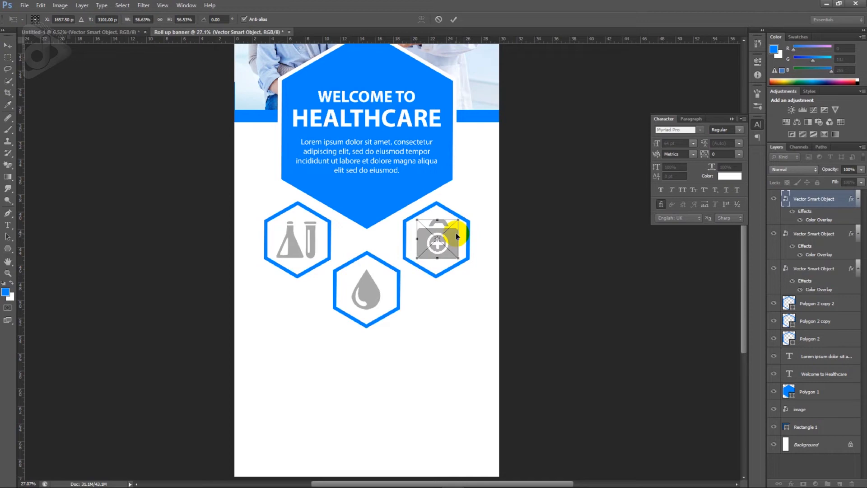
left_click_drag(457, 220, 455, 228)
key("Return")
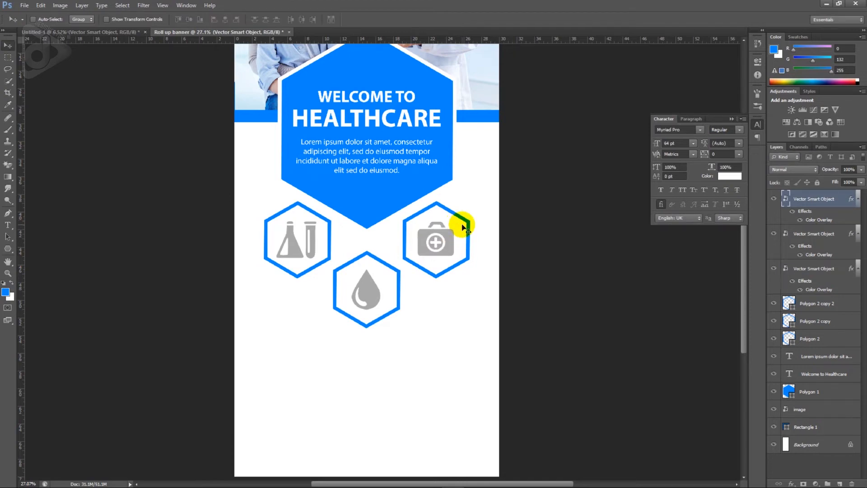
Step: Scale the flask and test tube icon slightly smaller within the left outlined hexagon
right_click(318, 233)
left_click(332, 237)
key("ctrl+t")
mouse_move(325, 213)
left_mouse_down()
mouse_move(318, 222)
mouse_move(333, 219)
left_mouse_up()
key("Return")
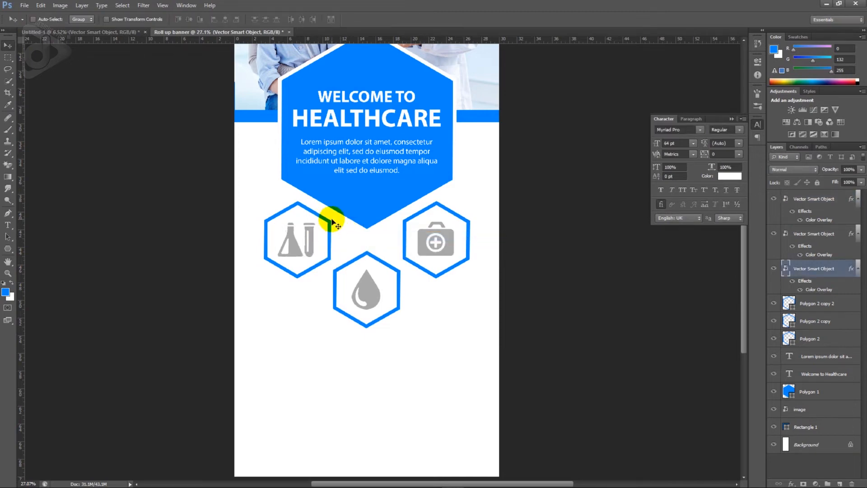
Step: Draw a horizontal rectangle about 1673 × 145 px across the droplet hexagon, spanning the outer edges of the side hexagons
scroll(378, 291, "down", 2)
scroll(384, 312, "up", 2)
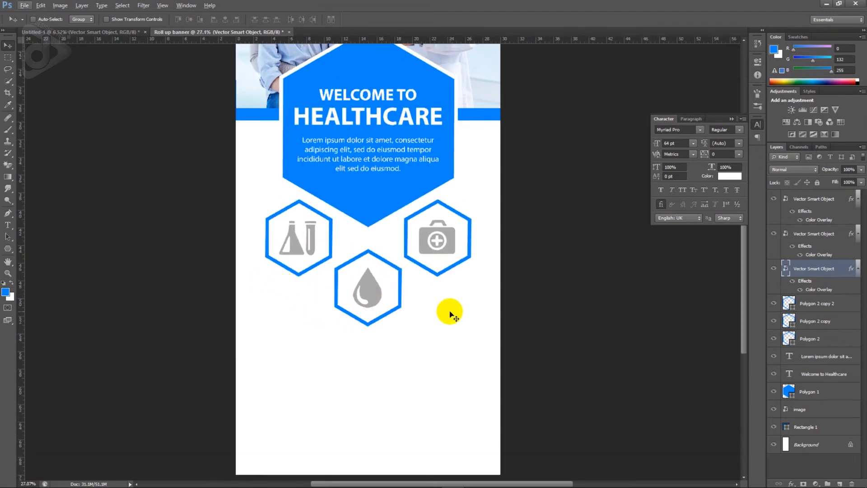
left_click_drag(9, 247, 35, 247)
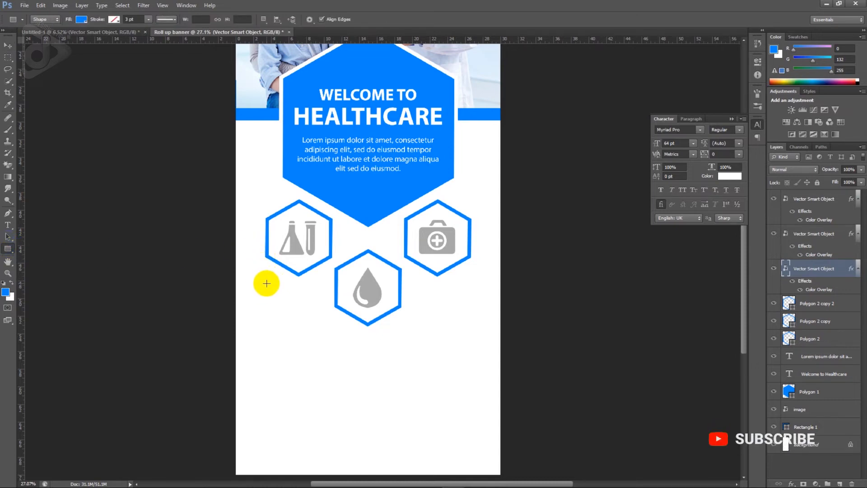
left_click_drag(266, 283, 471, 300)
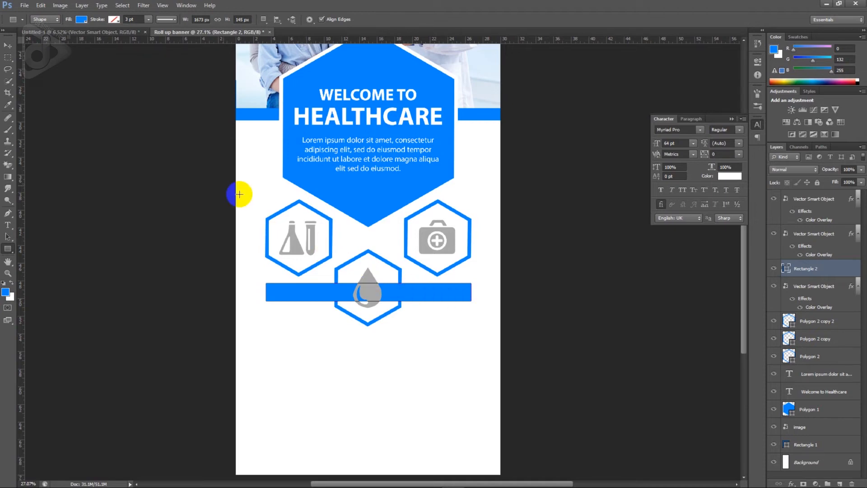
Step: Fill the new horizontal rectangle with dark grey
left_click(82, 21)
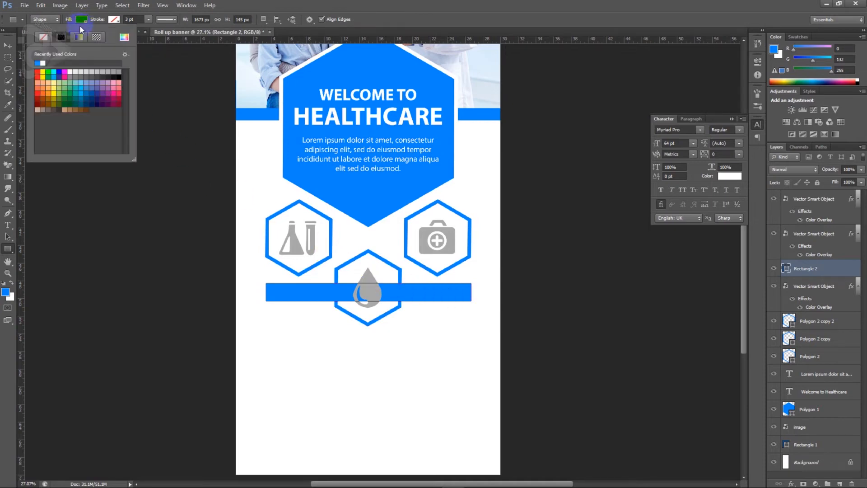
left_click(119, 71)
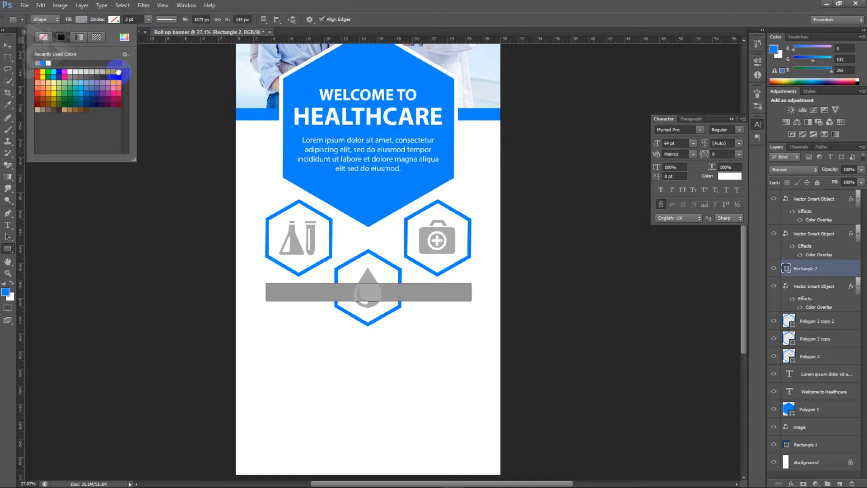
left_click(74, 77)
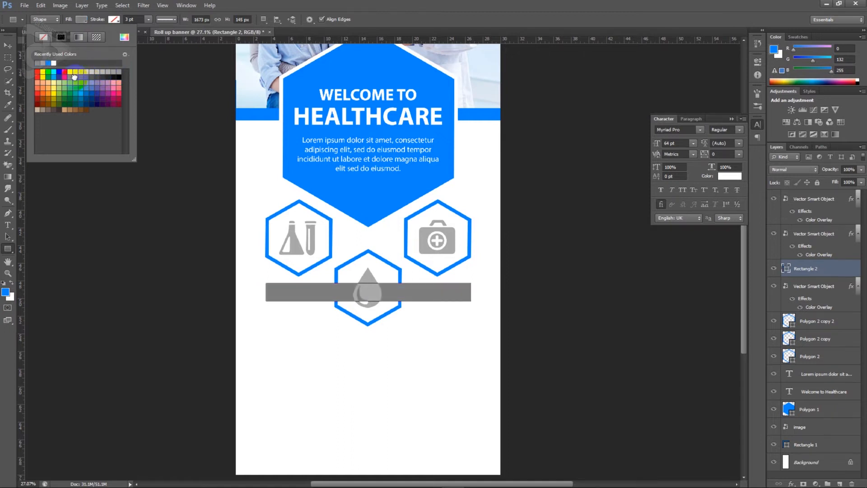
Step: Move the Rectangle 2 layer directly below the three outlined hexagon layers
left_click(7, 46)
left_click(338, 275)
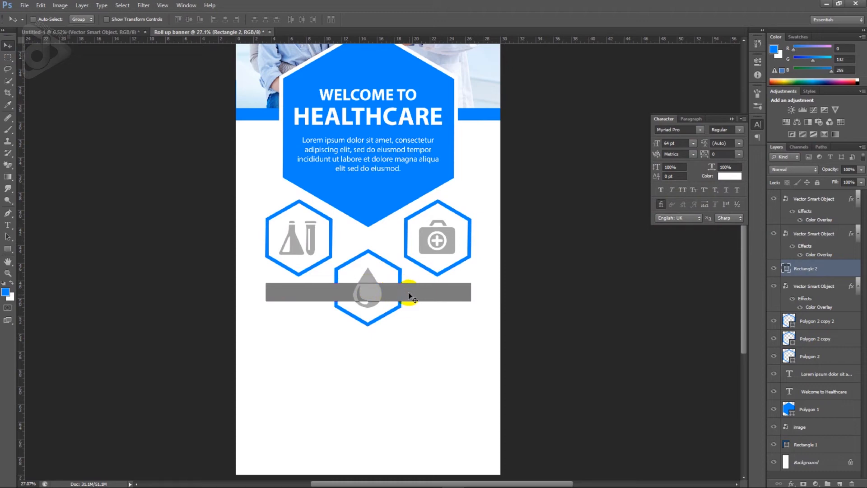
left_click_drag(834, 269, 839, 374)
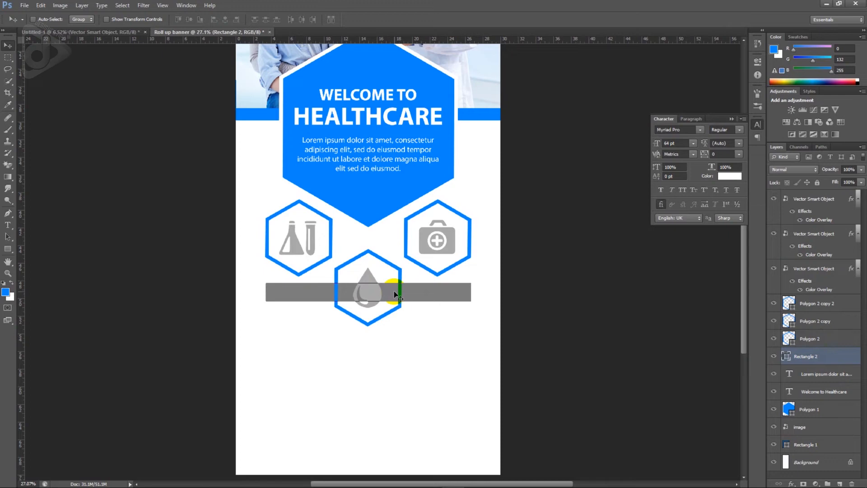
Step: Fill the outlined hexagon around the droplet with white so it covers the middle of the grey bar
right_click(378, 259)
left_click(386, 265)
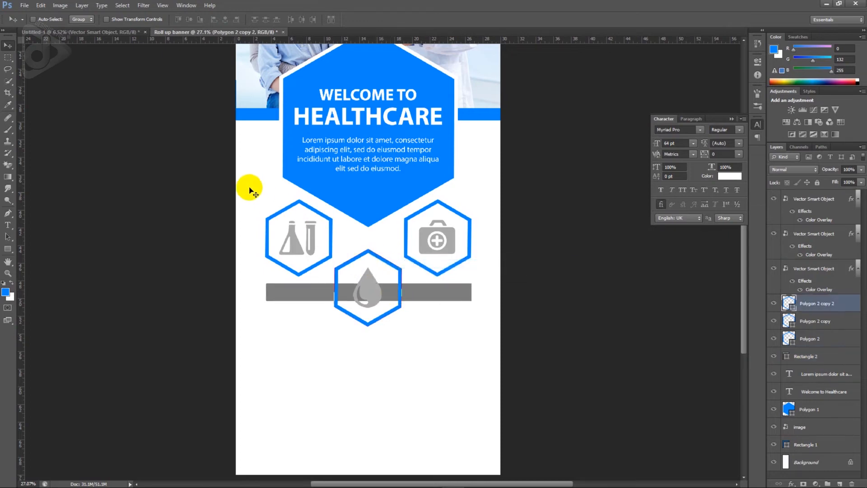
left_click(10, 250)
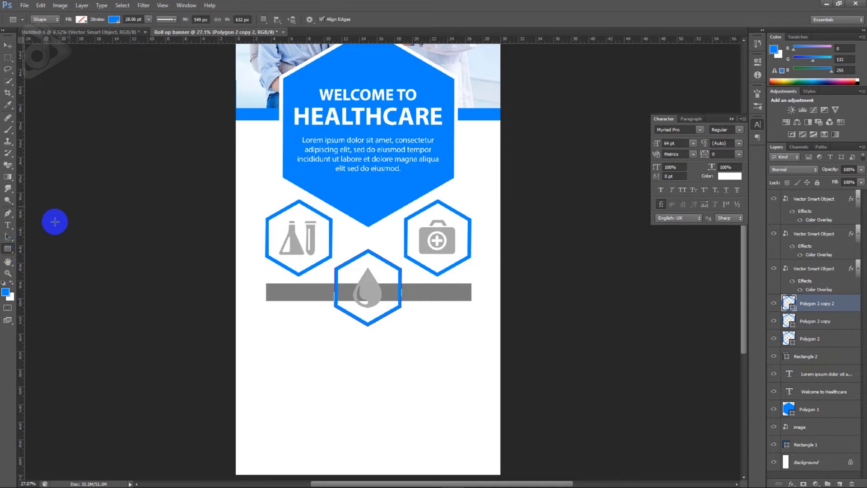
left_click(81, 20)
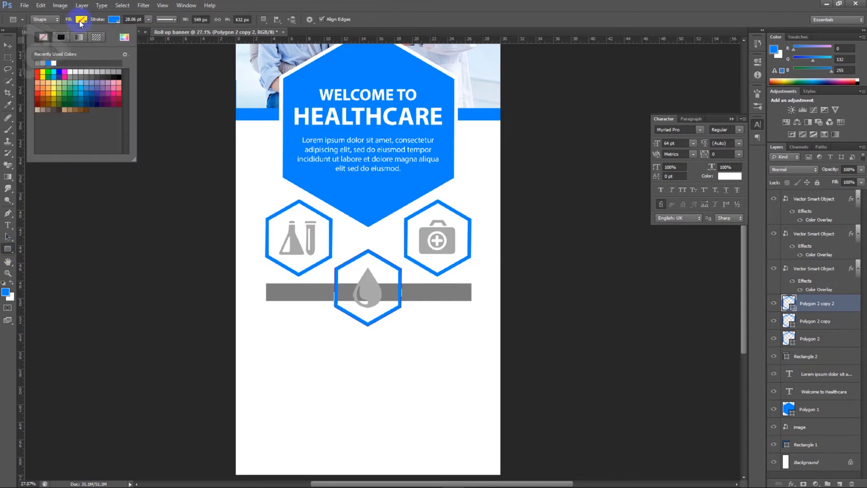
left_click(55, 63)
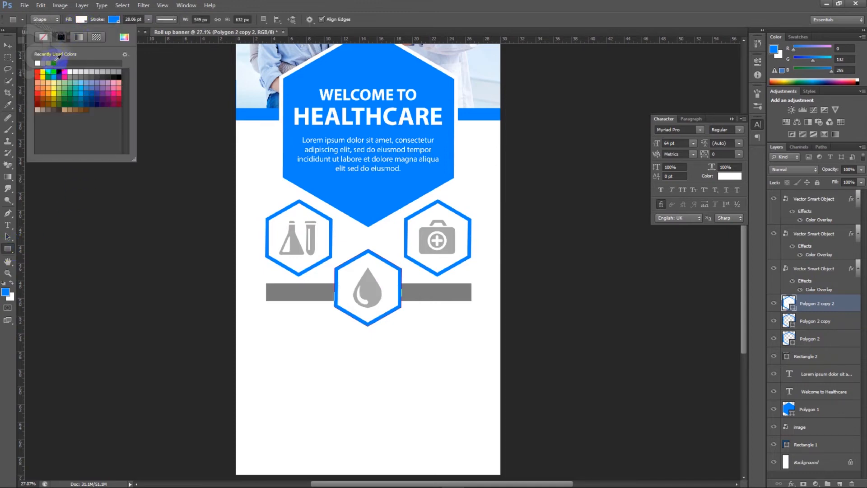
left_click(7, 45)
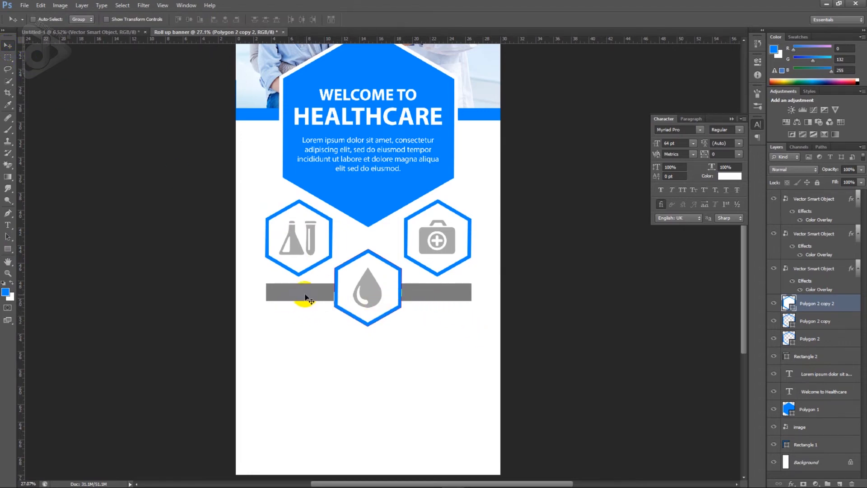
Step: Copy "Ambulance Service" from the Notepad text and paste it as a new text layer in the banner's blank lower area
left_click(475, 480)
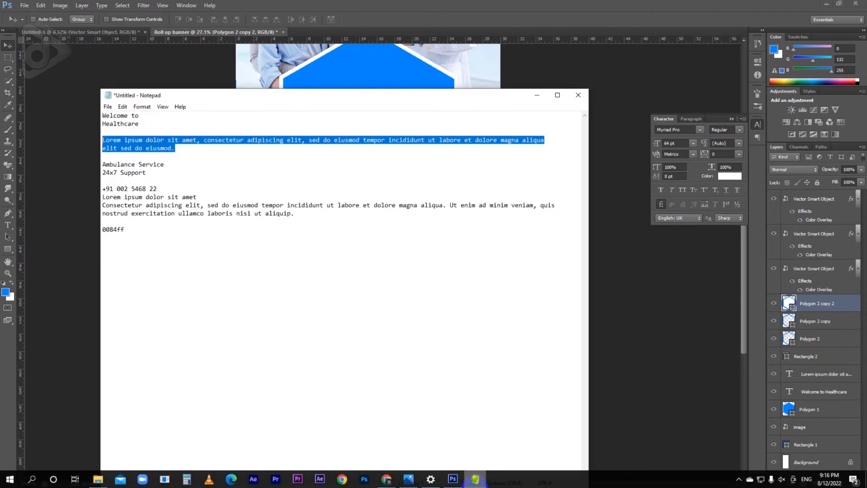
left_click_drag(165, 165, 101, 168)
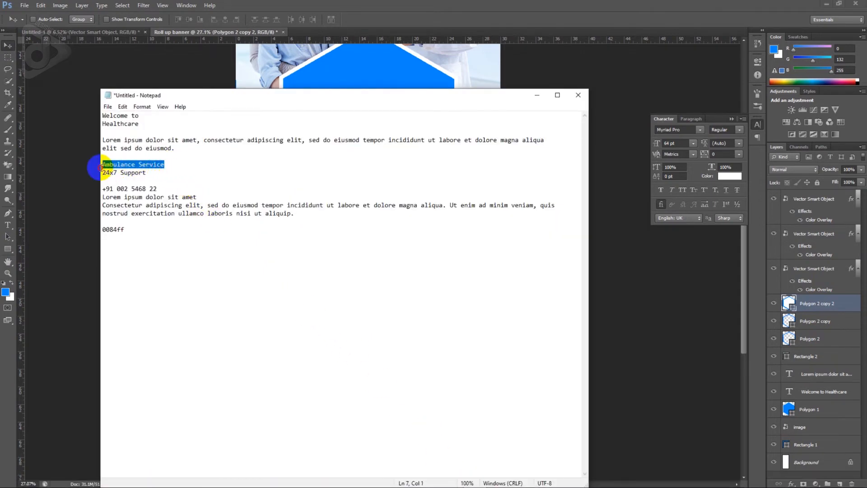
key("alt+Tab")
key("t")
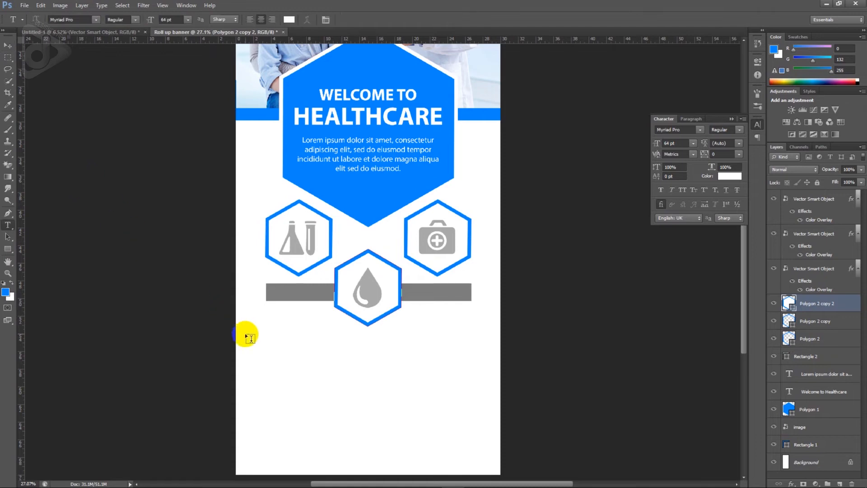
left_click(278, 355)
key("ctrl+v")
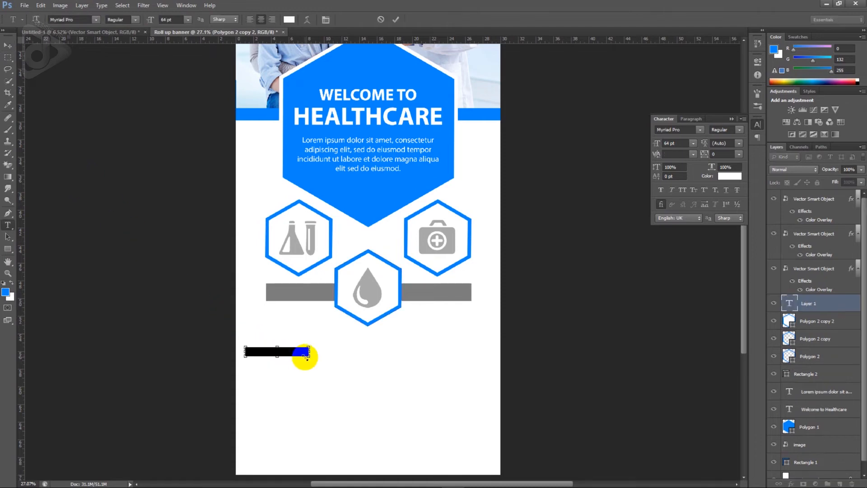
Step: Set the "Ambulance Service" text to Semibold and position it on the left part of the grey bar
left_click(135, 19)
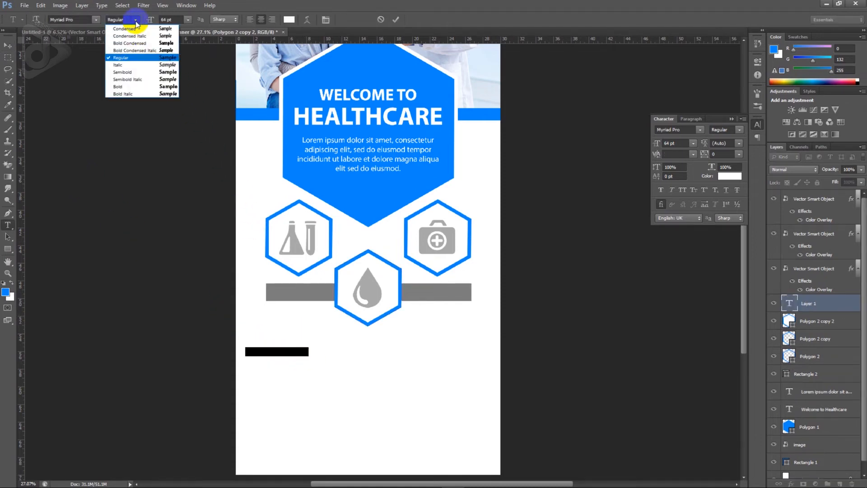
left_click(132, 75)
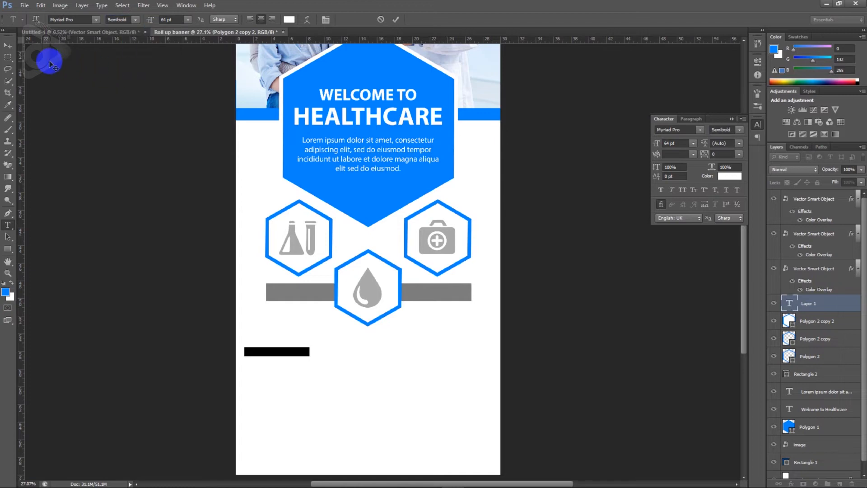
left_click(8, 45)
left_click_drag(282, 352, 307, 292)
scroll(324, 306, "up", 5)
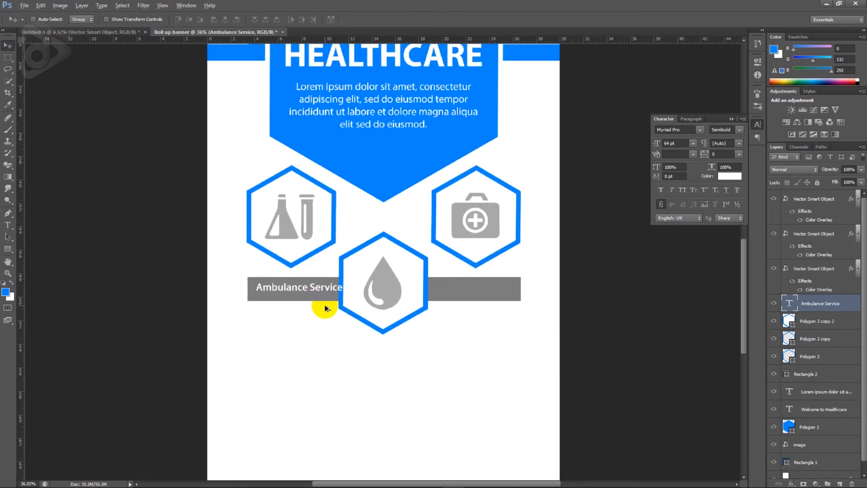
left_click_drag(311, 282, 306, 283)
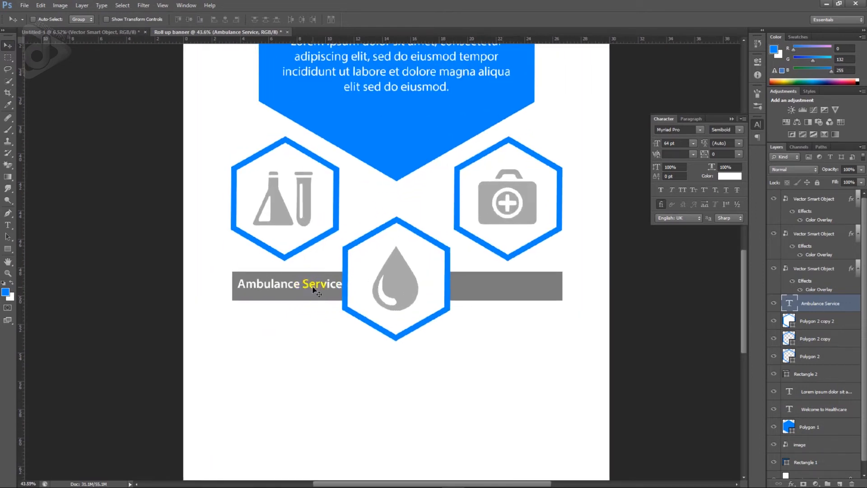
Step: Set the "Ambulance Service" font size to 60 pt
double_click(315, 290)
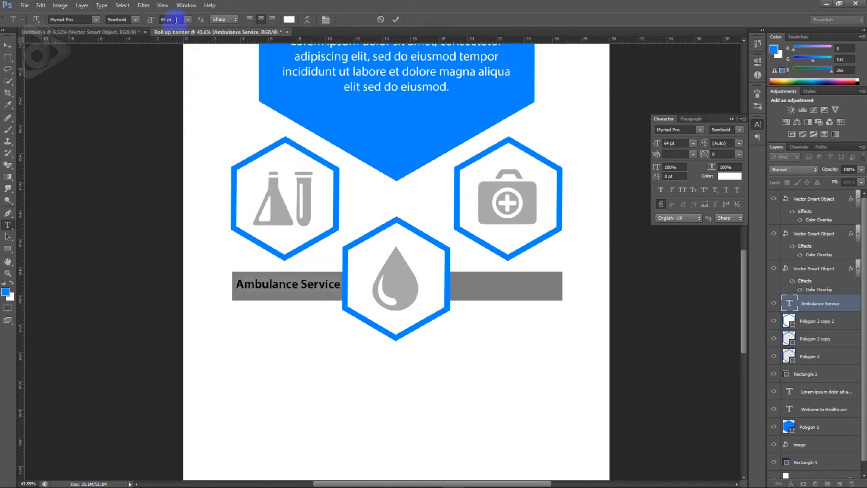
type("60")
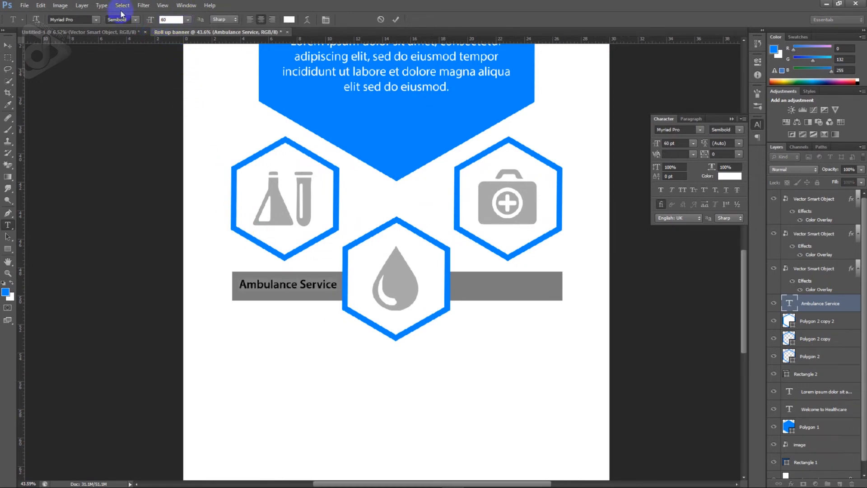
left_click(9, 44)
Step: Reduce the grey bar's height slightly by raising its lower edge
right_click(479, 286)
left_click(497, 291)
key("ctrl+t")
left_click_drag(397, 300, 398, 296)
key("Return")
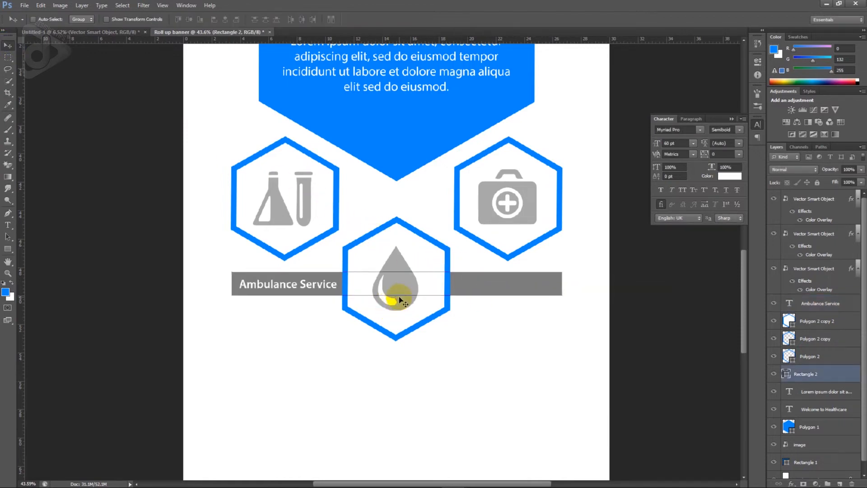
Step: Nudge the grey bar down slightly until it is vertically centred on the "Ambulance Service" text
key("Down")
key("Down")
key("Down")
key("Down")
key("Down")
key("Down")
key("Down")
key("Up")
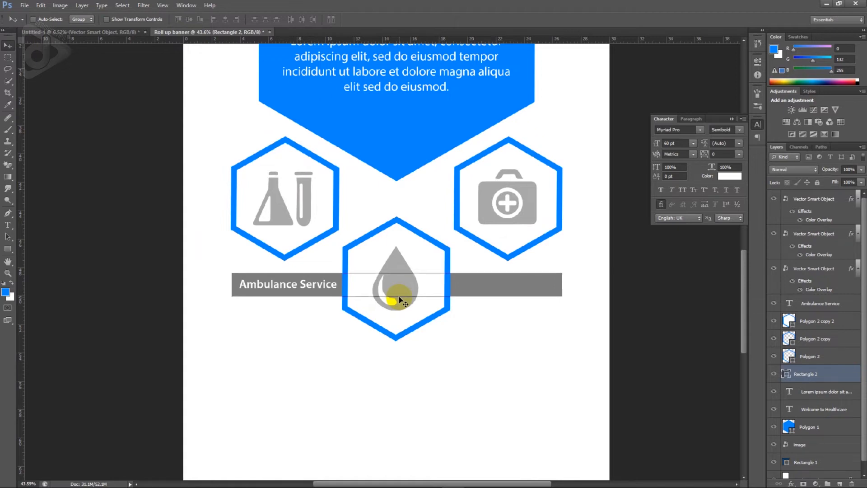
Step: Duplicate the "Ambulance Service" text onto the right part of the grey bar
right_click(319, 289)
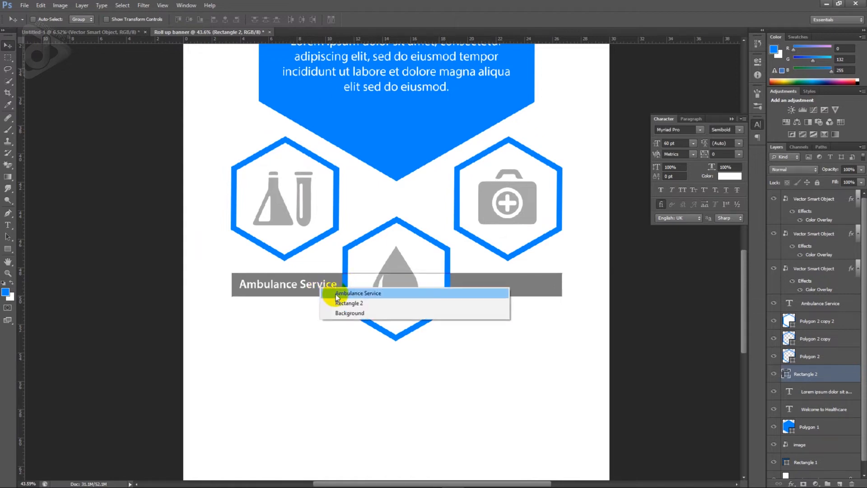
left_click(337, 293)
left_click_drag(319, 288, 539, 296)
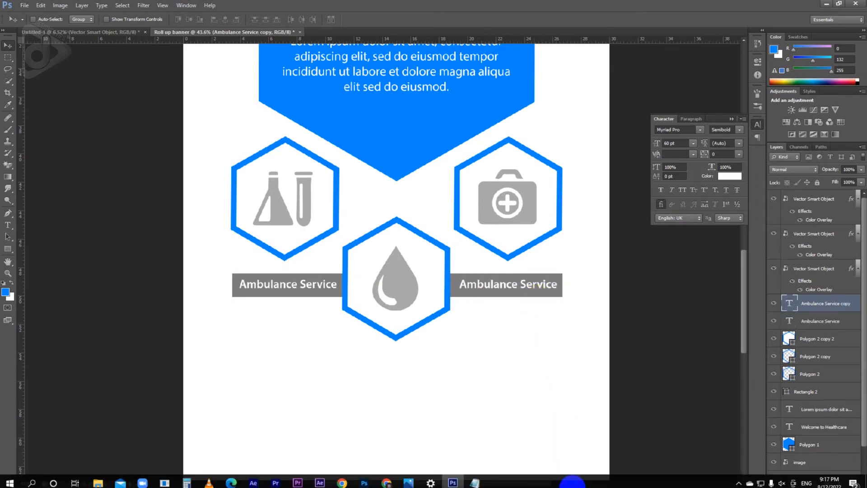
Step: Copy "24x7 Support" from the Notepad notes and replace the duplicated label on the right part of the grey bar with it
left_click(475, 479)
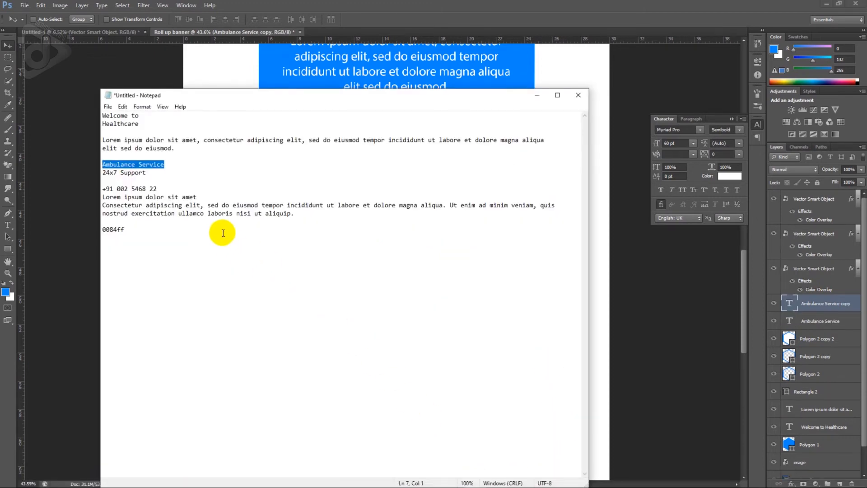
left_click_drag(146, 173, 100, 173)
key("ctrl+c")
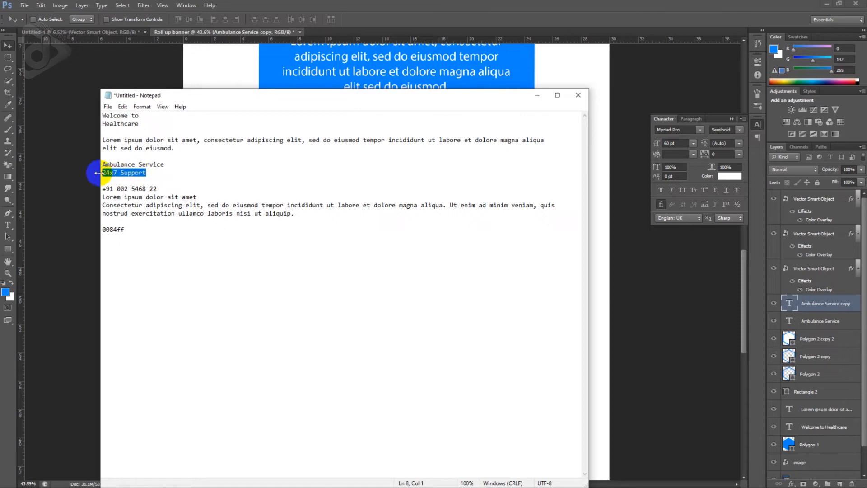
left_click(81, 194)
key("t")
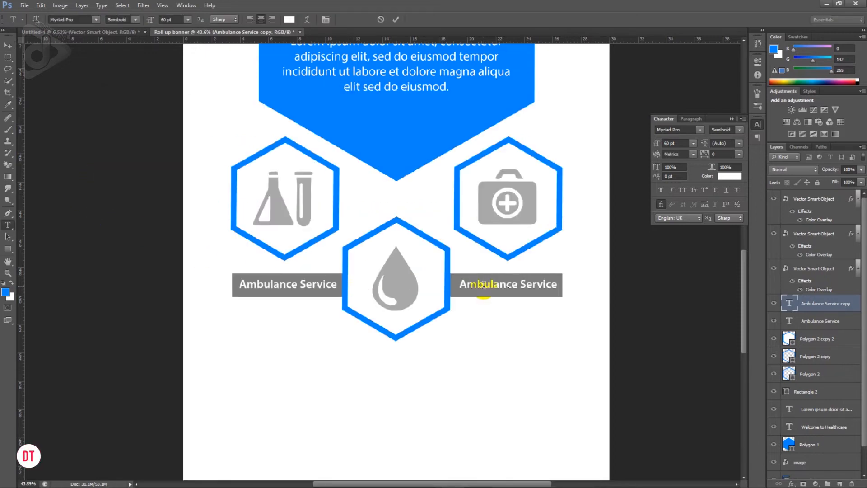
key("ctrl+a")
key("ctrl+v")
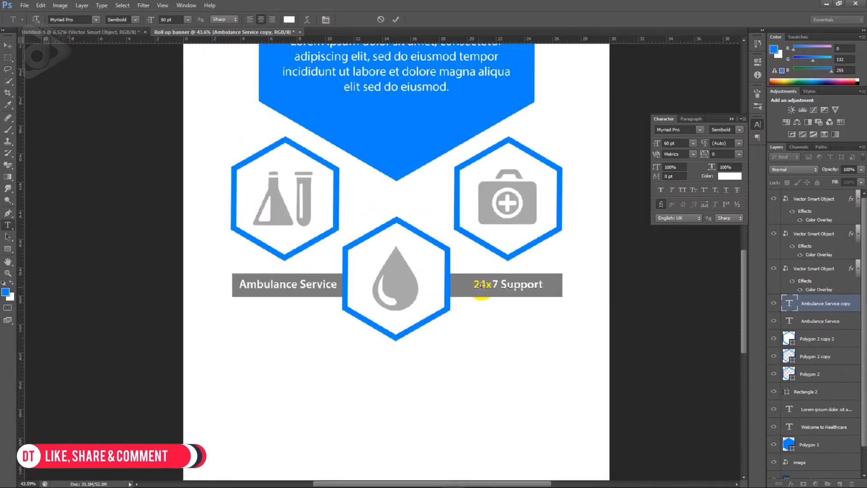
left_click(8, 46)
Step: Copy the HealthLife logo from the Untitled-1 document onto the photo area of the roll-up banner
scroll(289, 319, "down", 3)
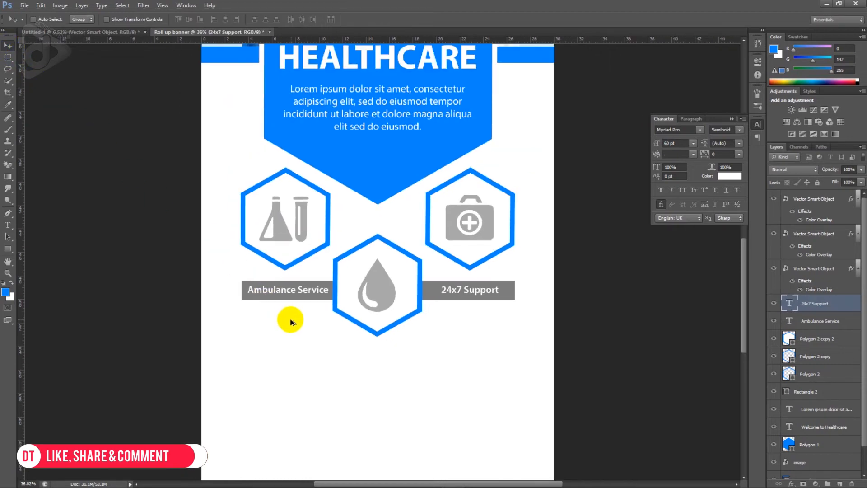
scroll(292, 322, "down", 1)
scroll(364, 318, "up", 5)
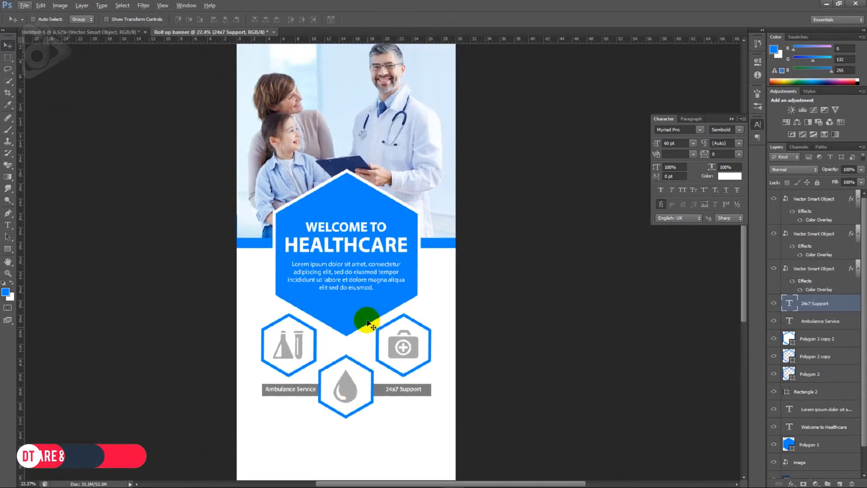
scroll(380, 135, "up", 1)
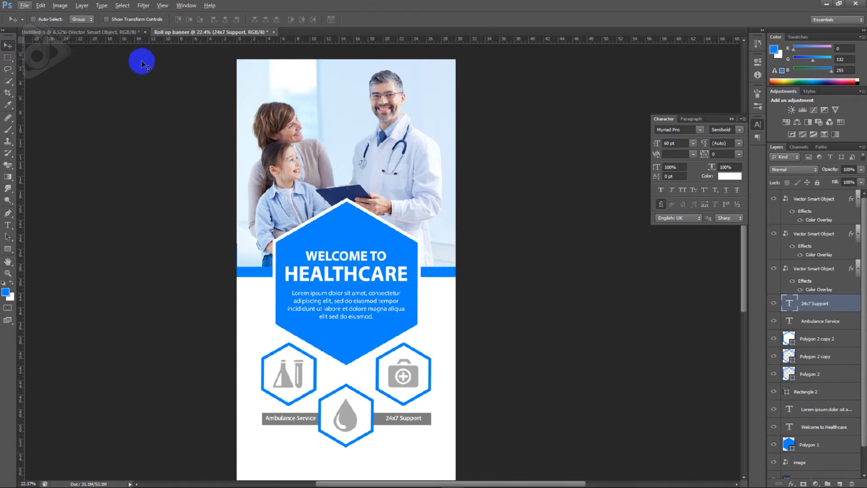
left_click(113, 33)
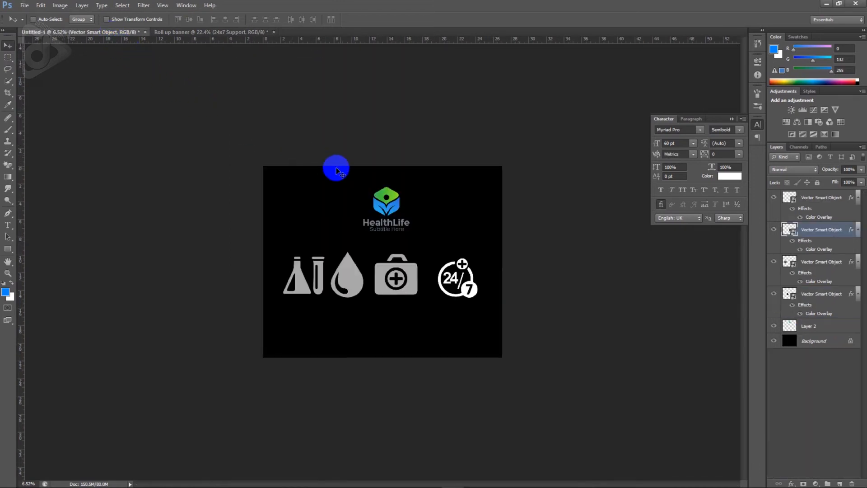
right_click(392, 193)
left_click(407, 200)
mouse_move(406, 201)
left_mouse_down()
mouse_move(287, 145)
mouse_move(185, 34)
mouse_move(379, 90)
mouse_move(407, 100)
mouse_move(415, 116)
left_mouse_up()
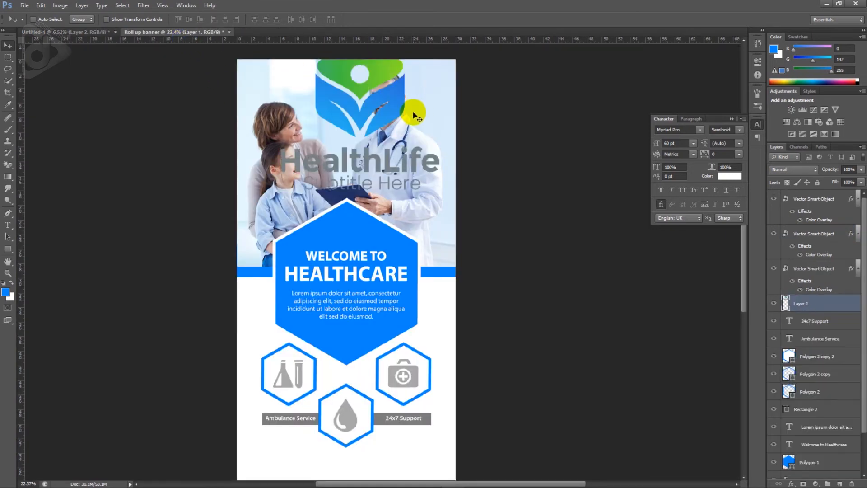
Step: Scale the HealthLife logo down to about 4.7 in wide and place it in the photo's upper-right corner
key("ctrl+t")
mouse_move(441, 188)
left_mouse_down()
mouse_move(412, 129)
mouse_move(392, 120)
mouse_move(434, 92)
left_mouse_up()
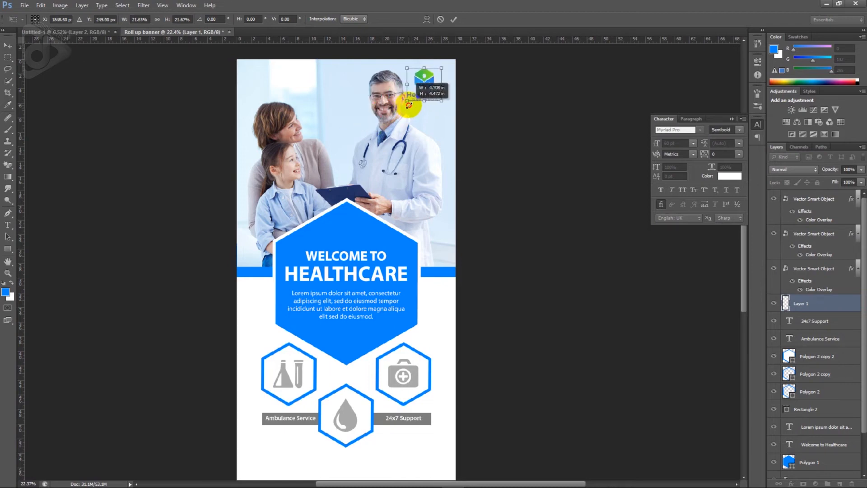
key("Return")
Step: Draw a rectangle about 404 × 461 px over the logo from the banner's upper edge and fill it white
scroll(446, 128, "up", 1)
scroll(446, 129, "up", 2)
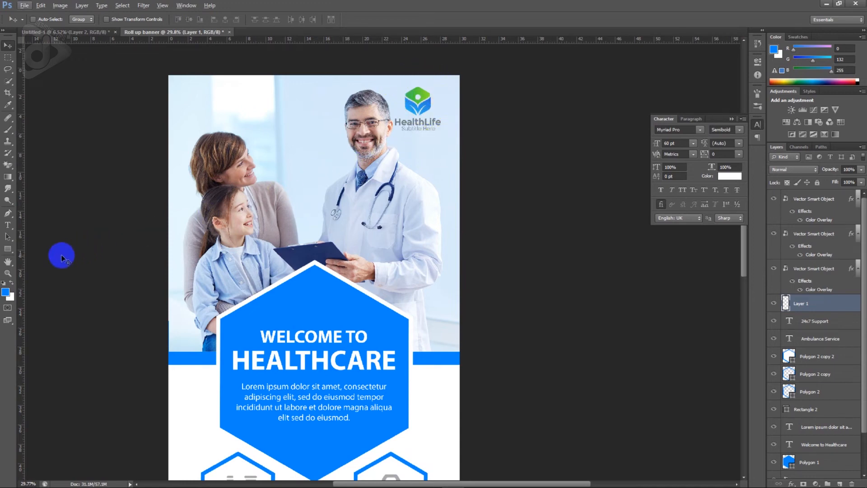
left_click(8, 249)
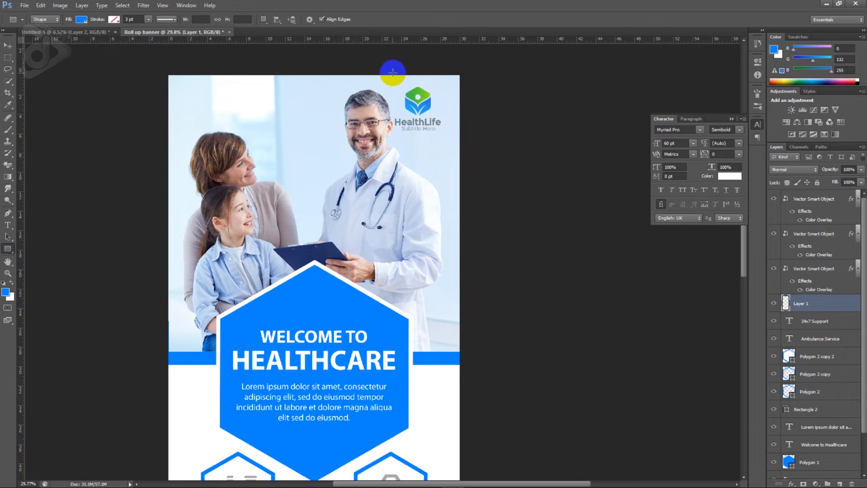
left_click_drag(389, 72, 443, 135)
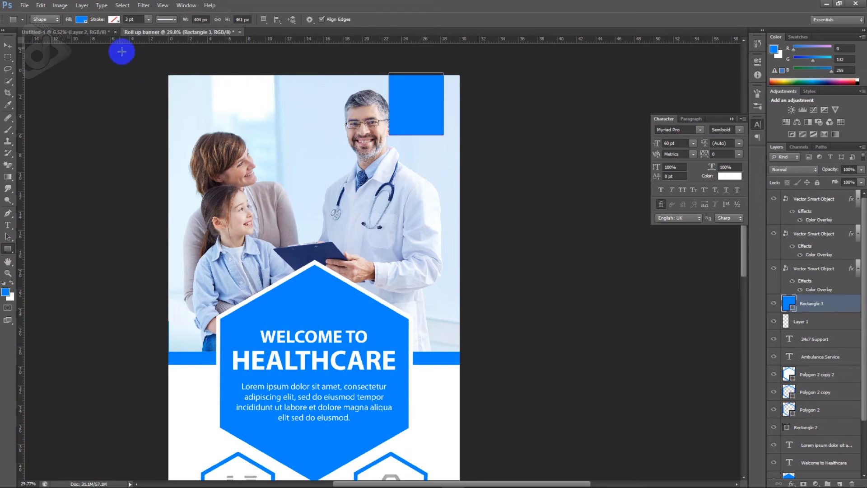
left_click(82, 20)
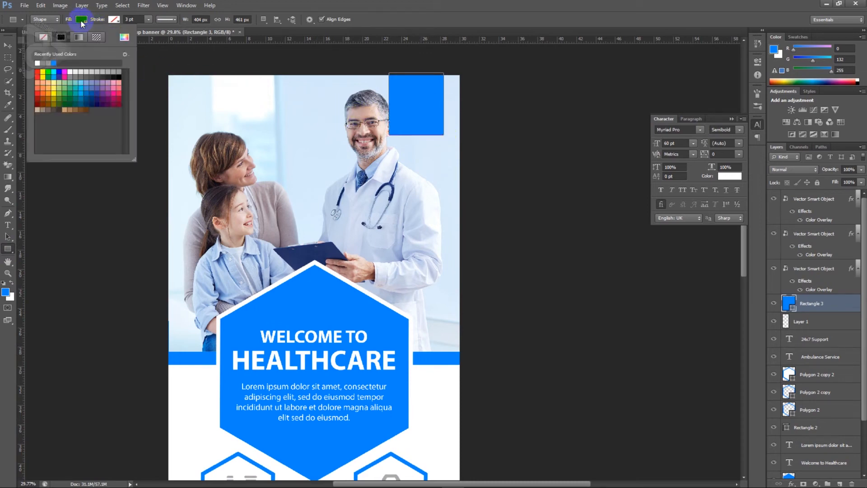
left_click(42, 62)
left_click(7, 45)
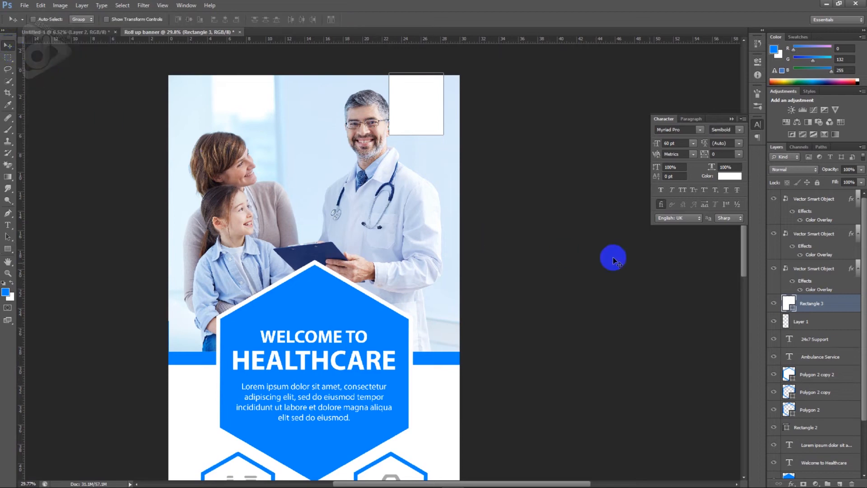
Step: Place the white rectangle's layer beneath the logo and nudge it right until it is centred behind the logo
left_click_drag(846, 306, 846, 333)
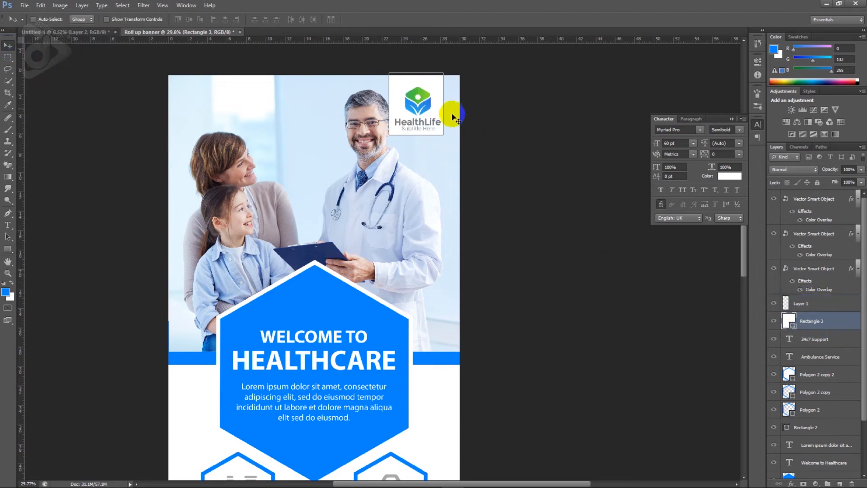
scroll(439, 107, "up", 6)
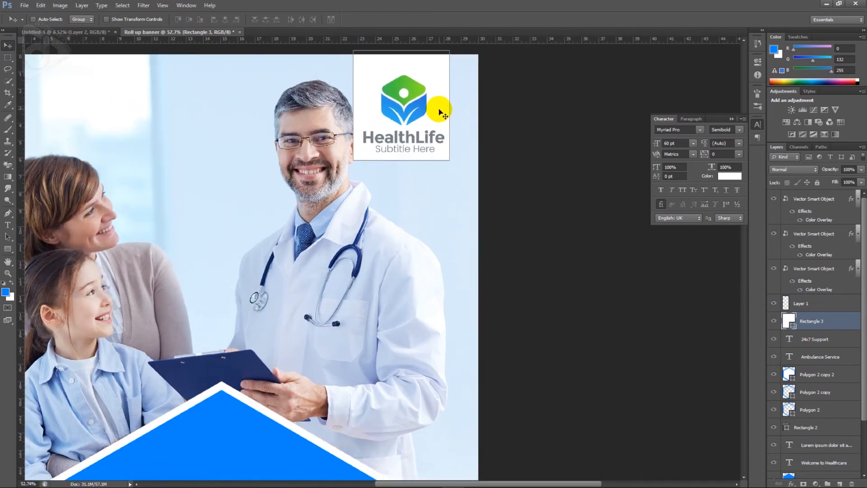
key("Right")
key("Right")
key("Right")
key("Right")
key("Right")
key("Right")
key("Right")
key("Right")
key("Right")
key("Right")
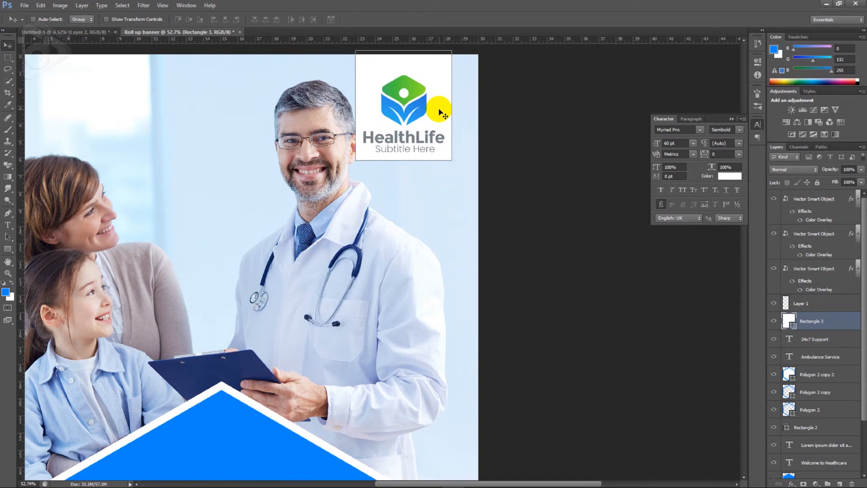
Step: Nudge the logo and its white rectangle together to the right, closer to the banner's right edge
left_click(415, 93, "ctrl+shift")
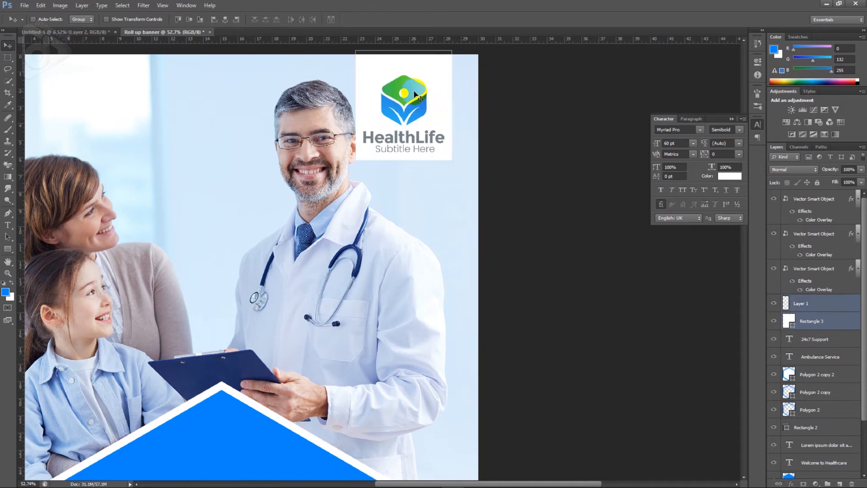
key("Right")
key("Right")
key("Right")
key("Right")
key("Right")
key("Right")
key("Right")
key("Right")
key("Right")
key("Right")
key("Right")
key("Right")
key("Right")
key("Right")
key("Right")
key("Right")
key("Right")
key("Right")
key("Right")
key("Right")
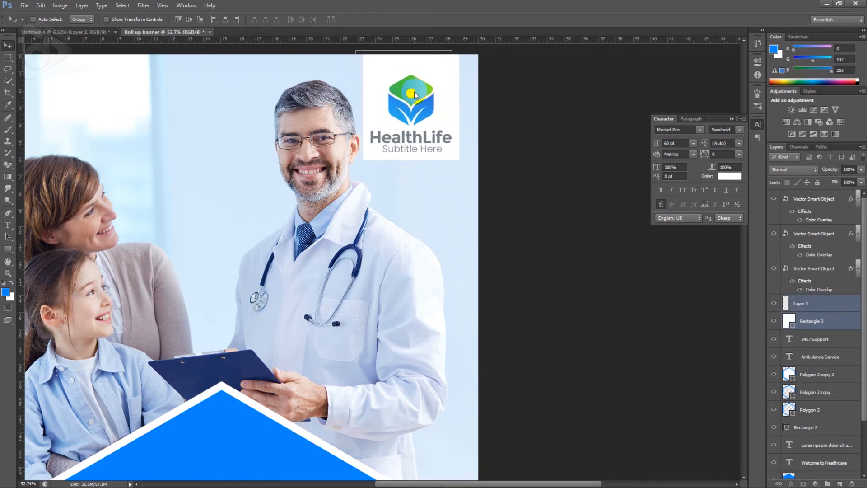
Step: Draw a rectangle about 2255 × 1176 px across the banner's lower end and fill it with the banner's blue
scroll(415, 94, "down", 5)
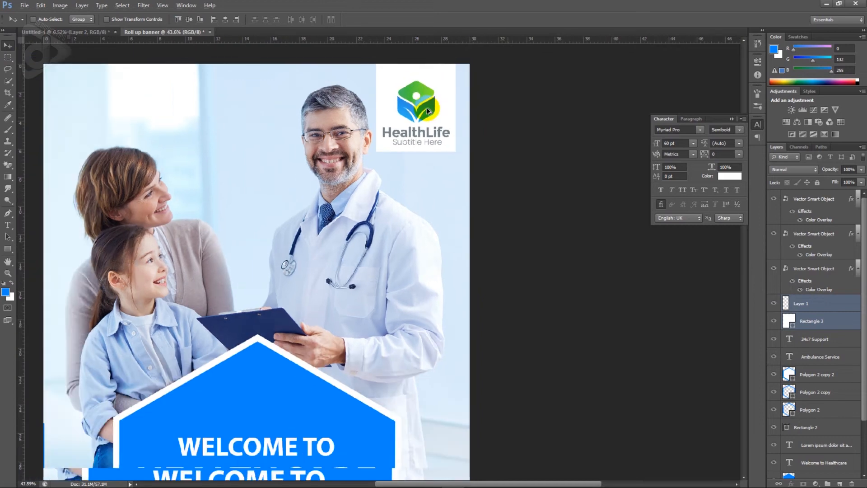
scroll(426, 136, "down", 1)
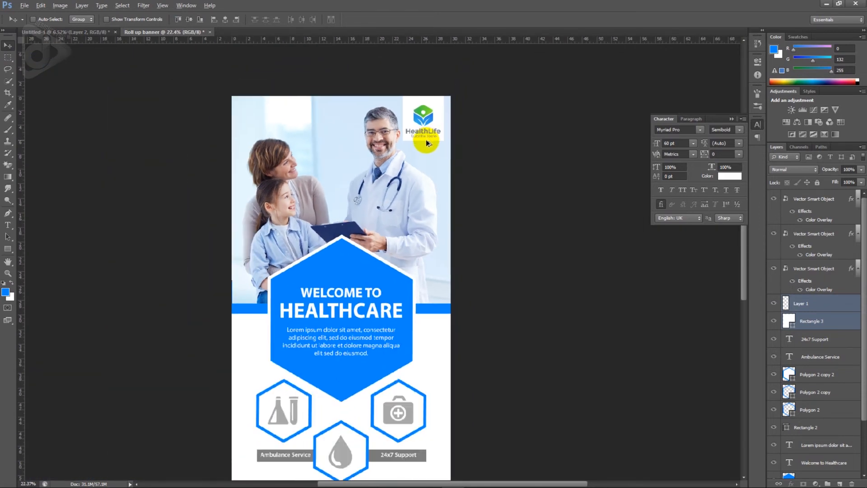
scroll(429, 212, "down", 3)
left_click_drag(426, 274, 430, 203)
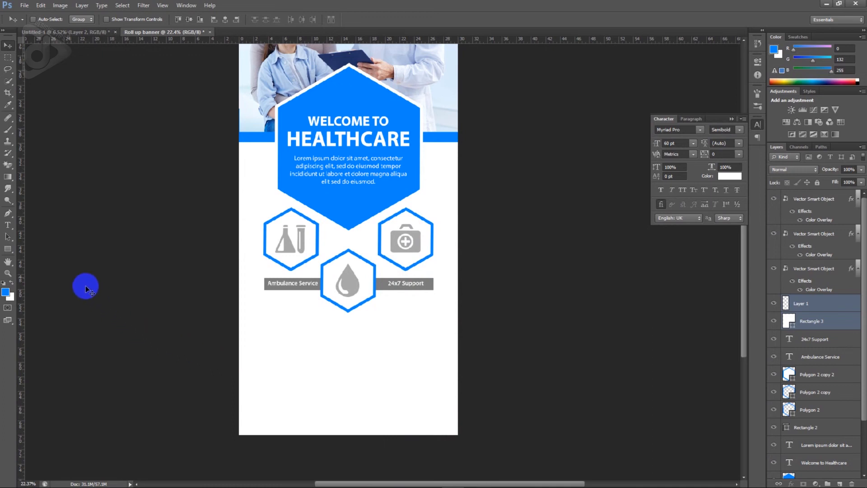
left_click(8, 248)
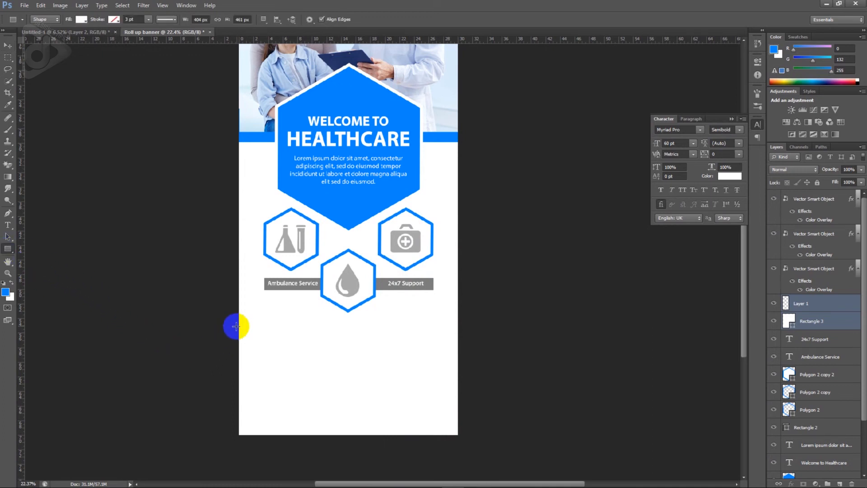
left_click_drag(237, 320, 465, 439)
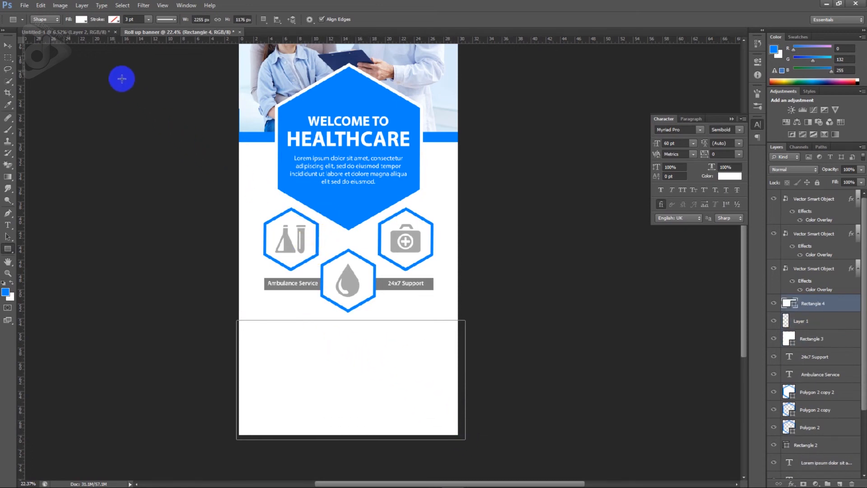
left_click(82, 20)
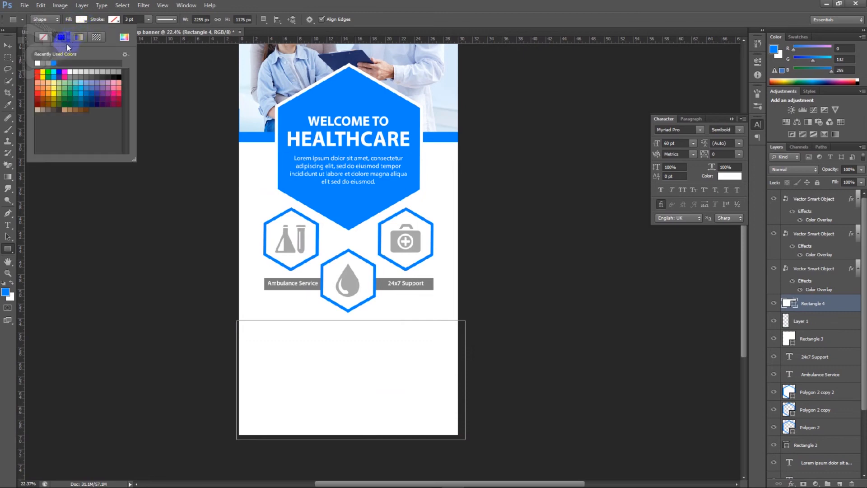
left_click(56, 62)
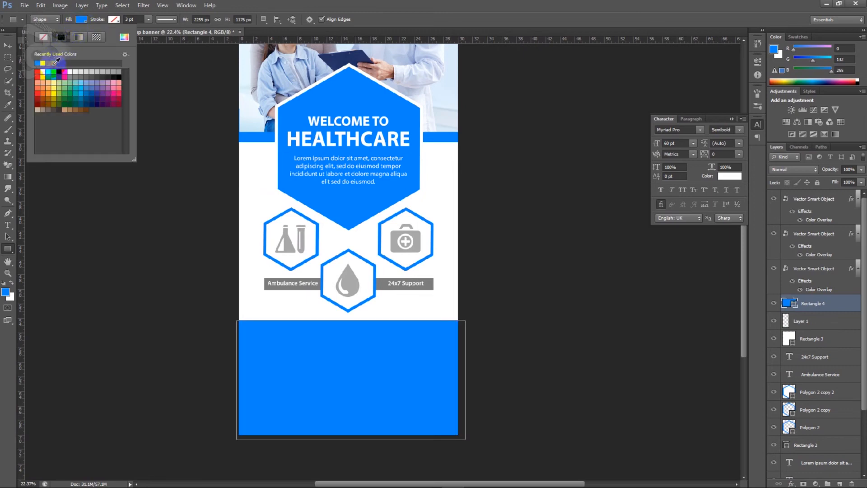
Step: Nudge the blue footer rectangle slightly down and to the left
left_click(8, 45)
key("shift+Down")
key("shift+Left")
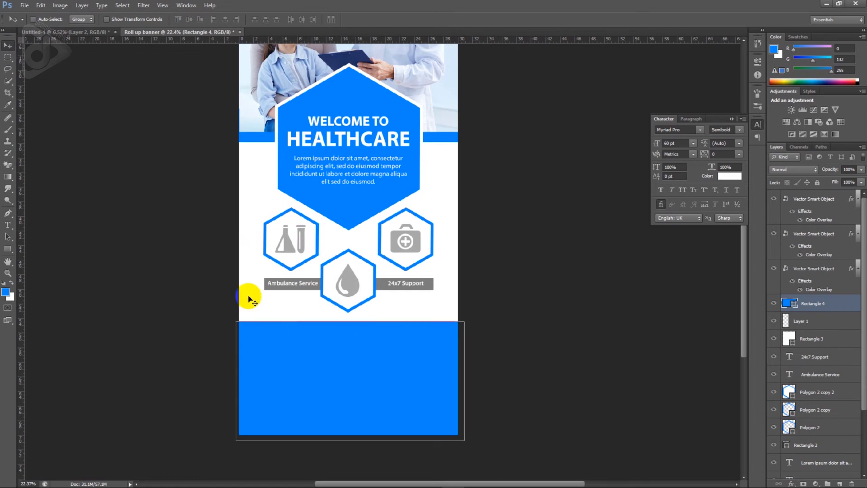
Step: Copy the white 24/7 icon from the Untitled-1 document onto the banner's blue footer
left_click(82, 34)
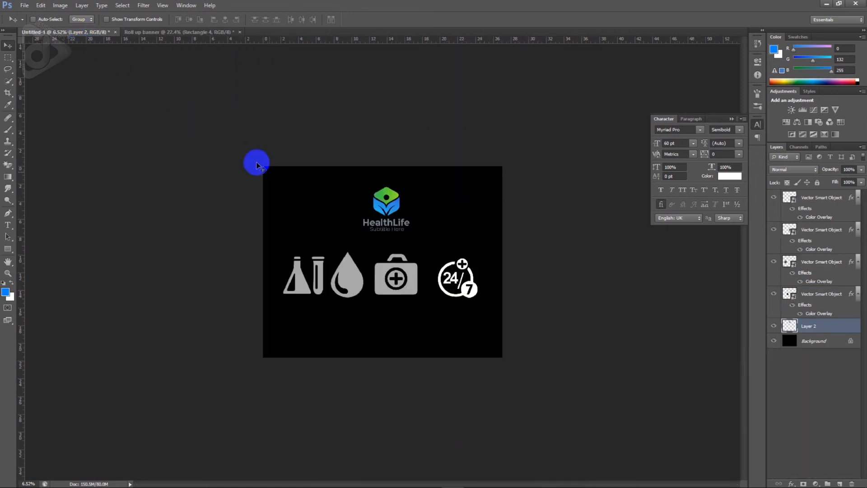
right_click(476, 289)
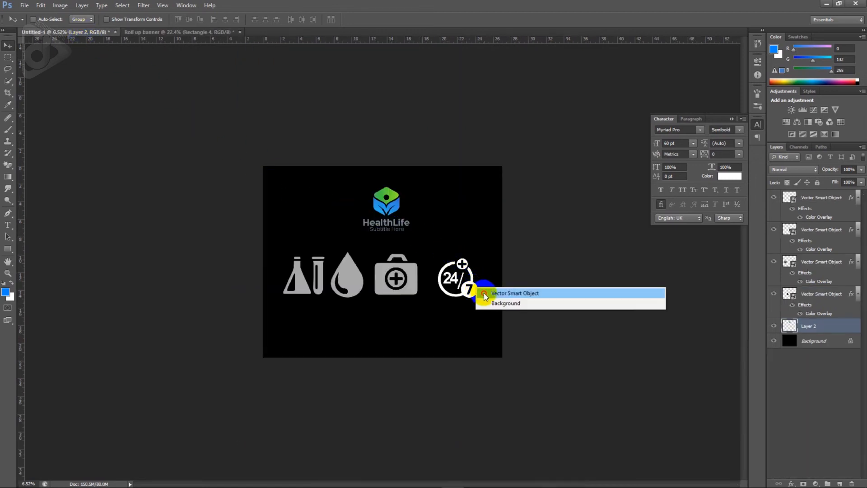
left_click(488, 289)
left_click_drag(480, 292, 348, 371)
Step: Scale the 24/7 icon down and place it in the upper-left part of the blue footer
key("ctrl+t")
left_click_drag(364, 265, 281, 355)
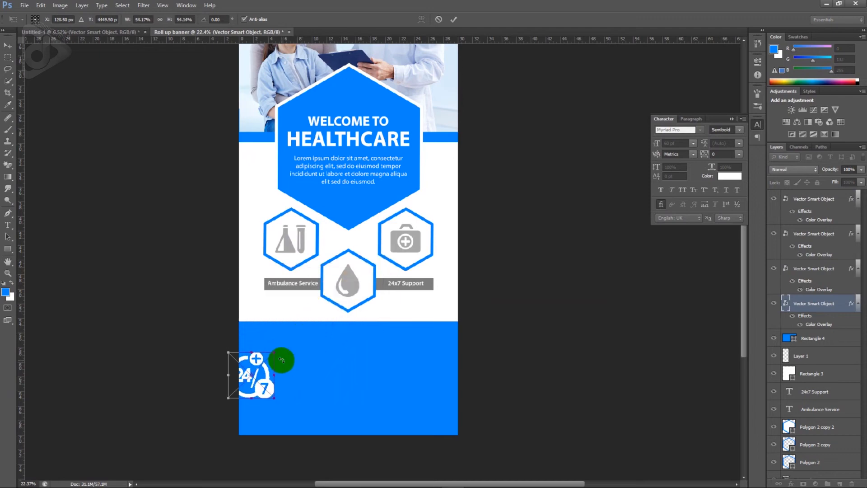
left_click_drag(264, 385, 304, 362)
key("Return")
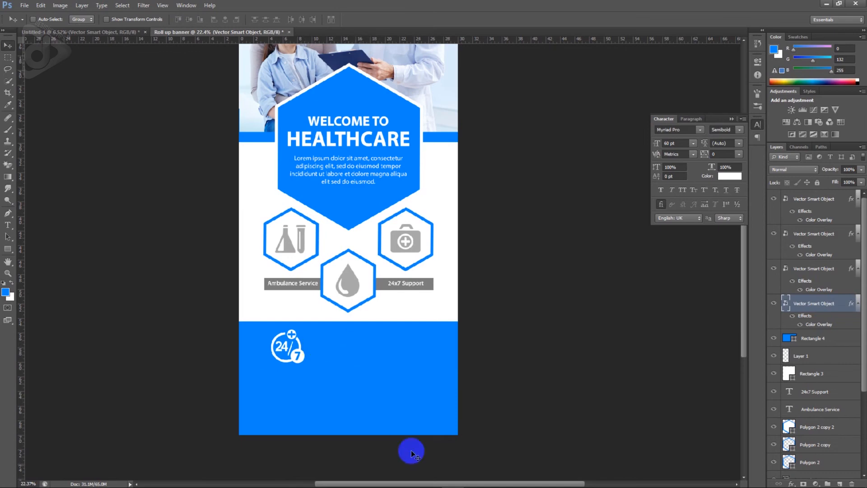
Step: Copy the phone number from the Notepad text and paste it as a new text line below the Ambulance Service label
left_click(475, 482)
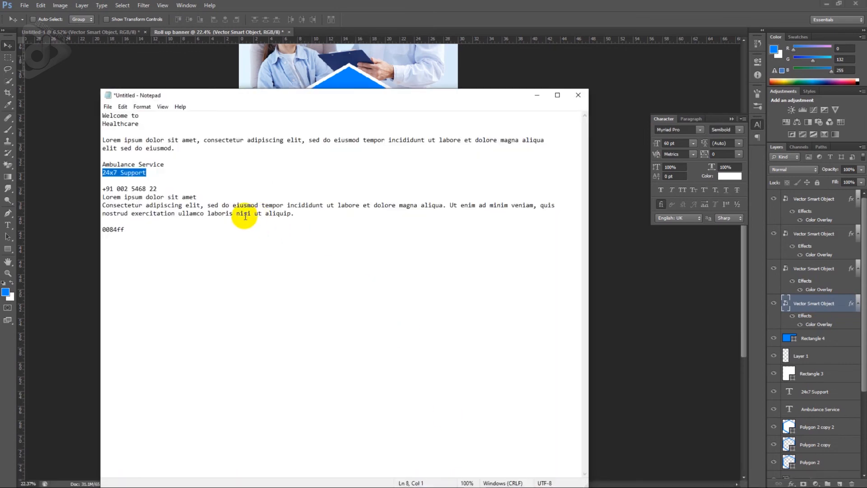
left_click_drag(180, 189, 103, 189)
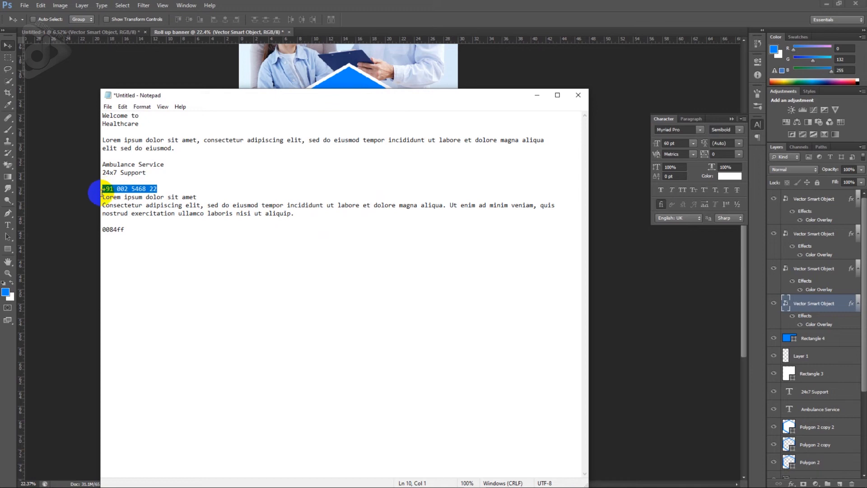
left_click(72, 230)
key("t")
left_click(263, 301)
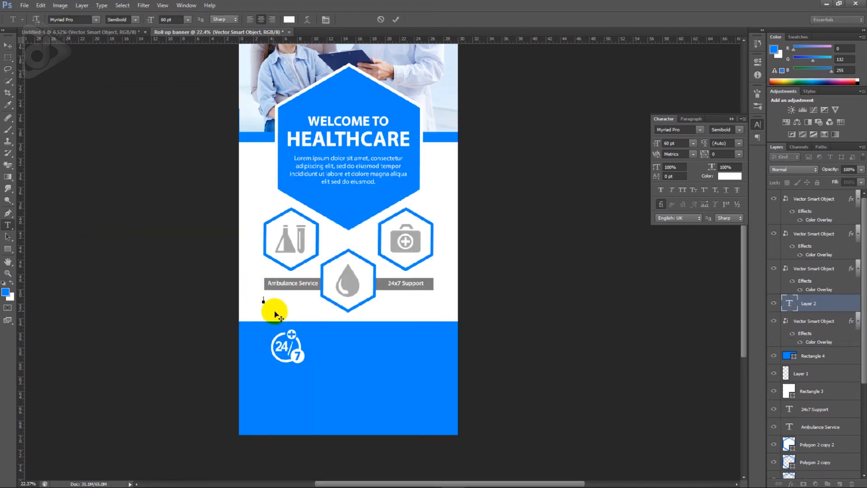
key("ctrl+v")
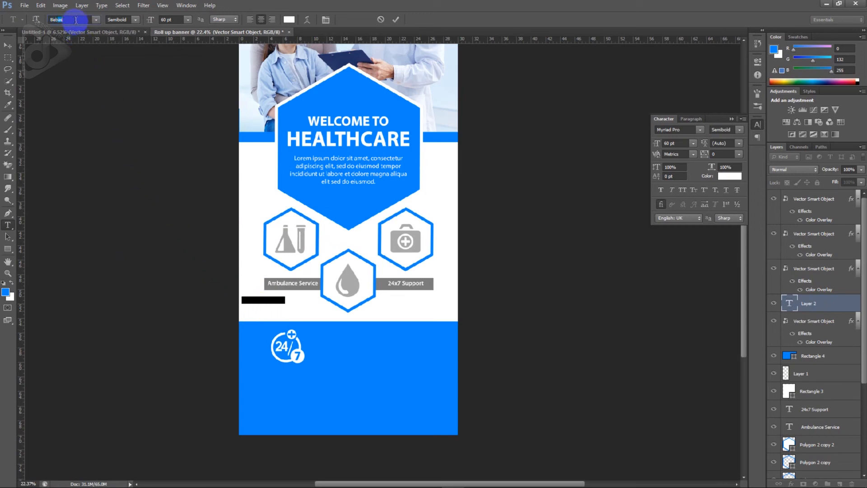
Step: Set the phone number text to Bebas at 195 pt and place it beside the 24/7 icon in the blue footer
key("Return")
left_click(164, 20)
left_click_drag(176, 20, 162, 27)
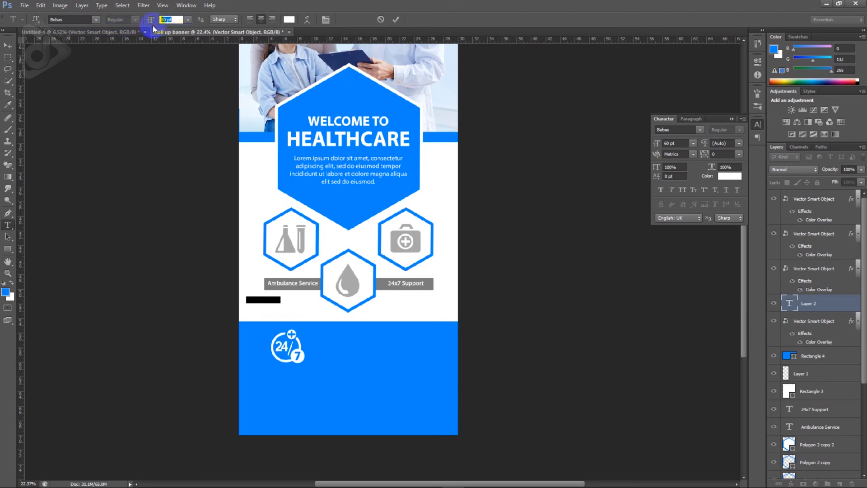
type("195")
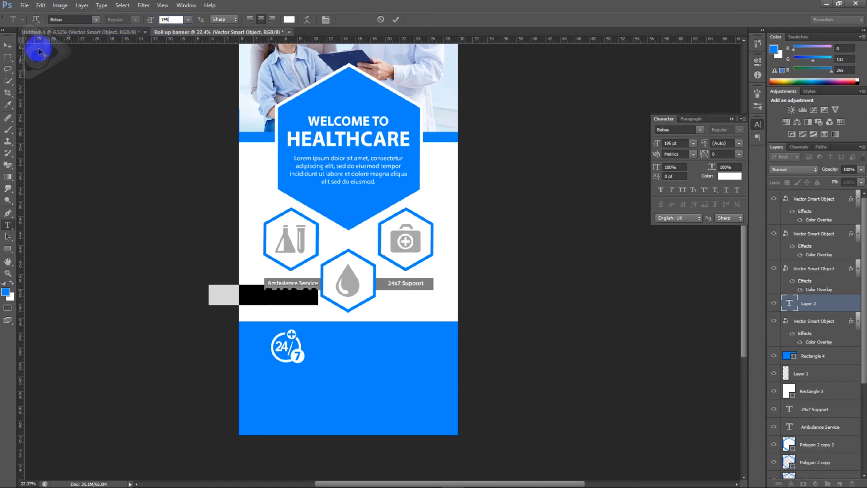
left_click(8, 45)
left_click_drag(305, 287, 413, 346)
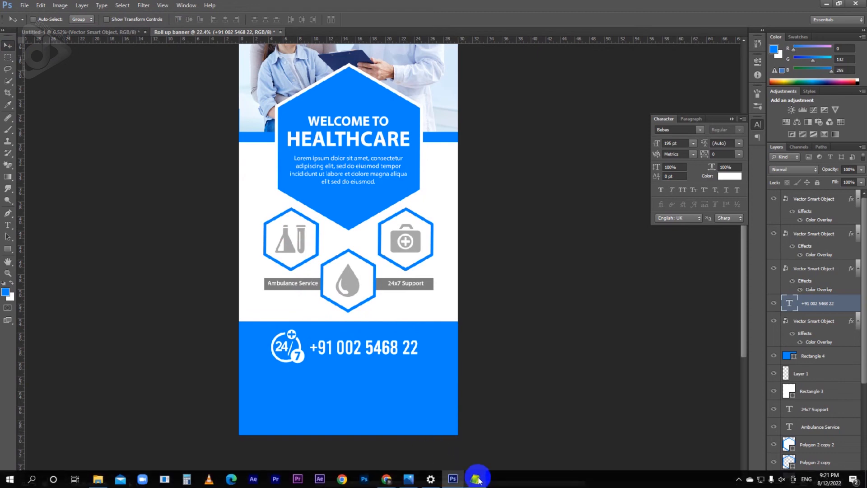
Step: Copy the last Lorem ipsum line and its paragraph from Notepad into a wide text box below the footer's phone number
left_click(478, 480)
left_click_drag(300, 215, 77, 228)
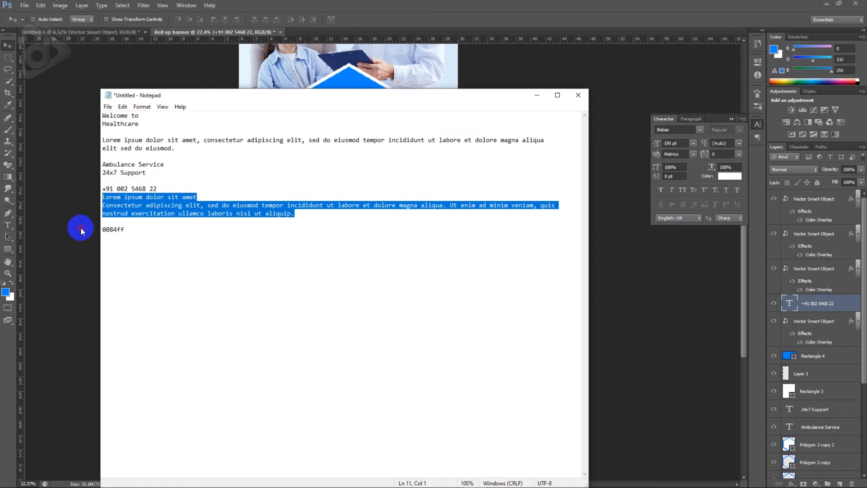
left_click(86, 233)
key("t")
left_click_drag(256, 375, 439, 417)
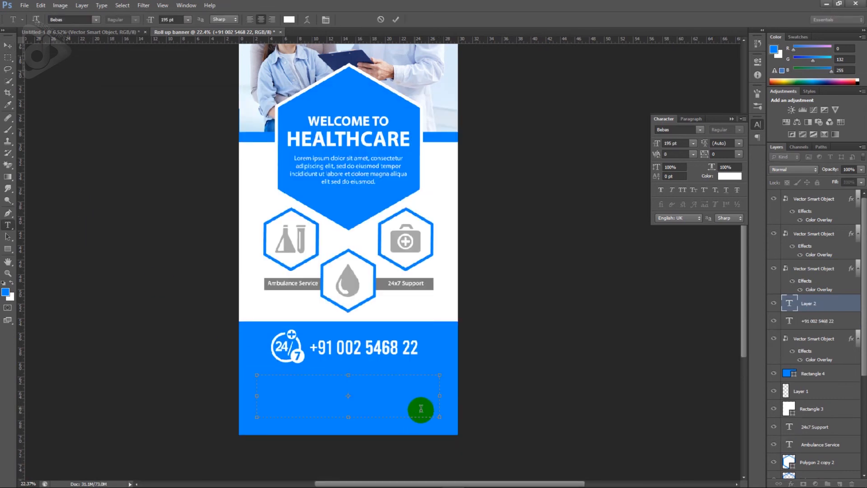
type("LOREM IPSUM DOLOR SIT AMET")
Step: Set all the footer paragraph text to Myriad Pro Regular at 64 pt and move it slightly down
key("ctrl+a")
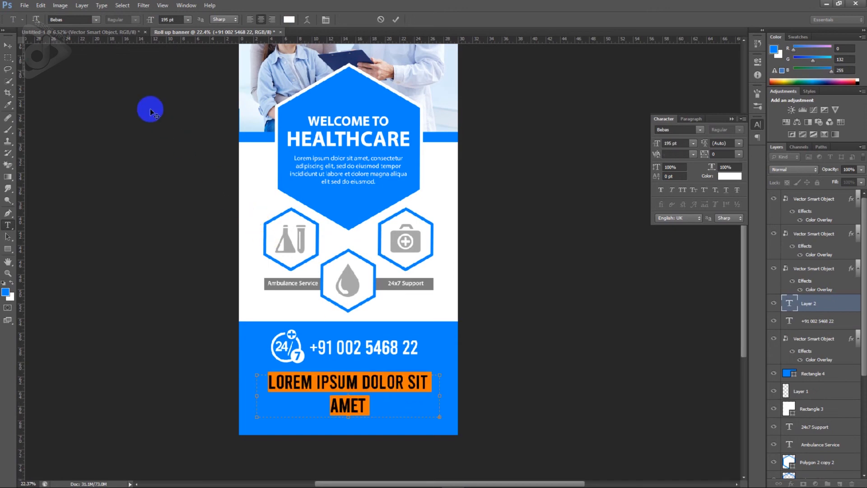
left_click(69, 19)
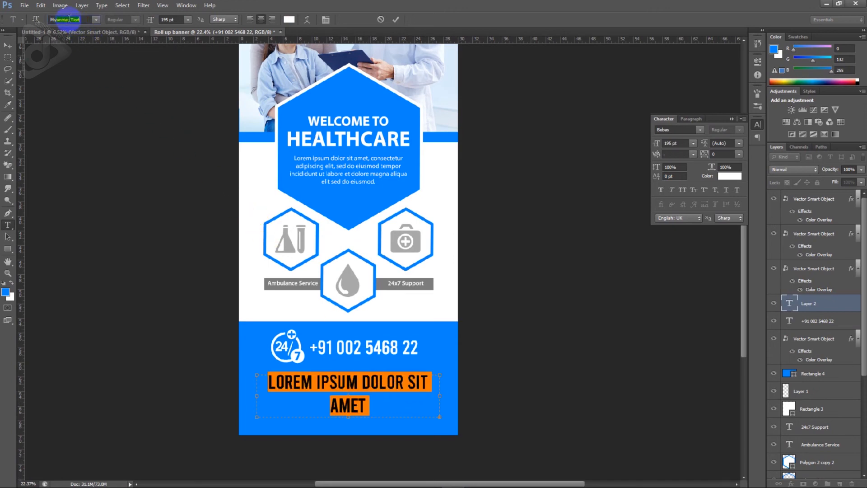
key("Return")
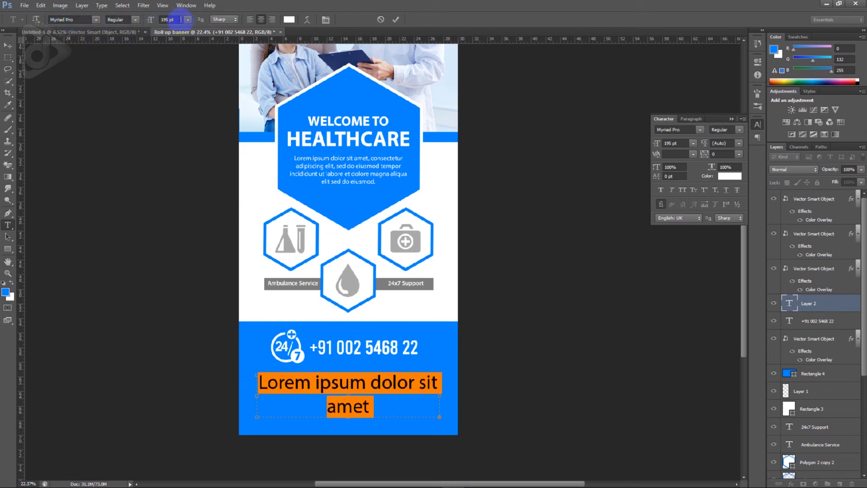
type("64")
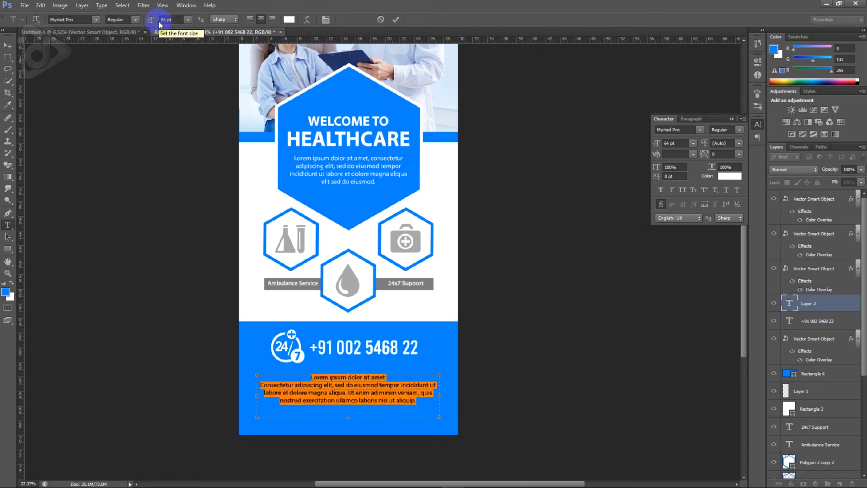
left_click(8, 45)
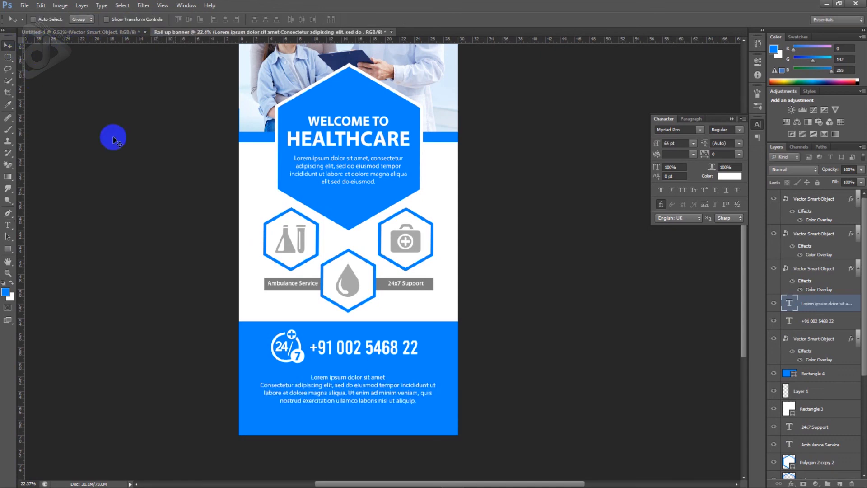
left_click_drag(395, 393, 397, 399)
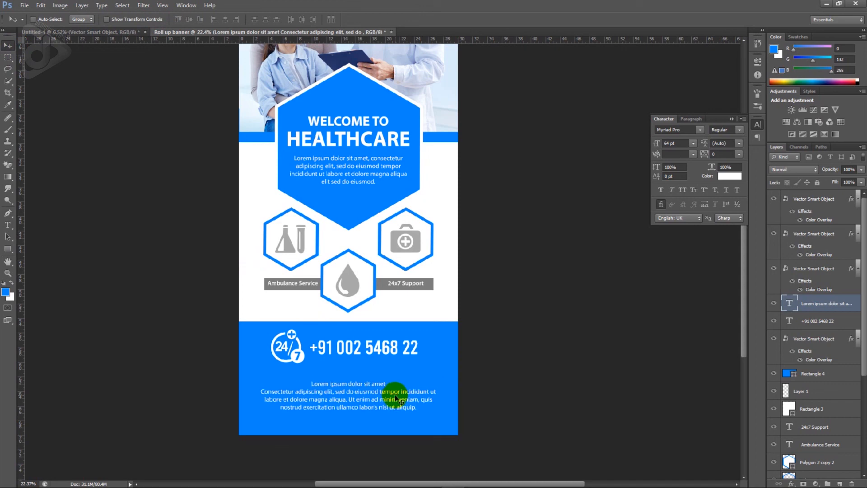
Step: Format the footer paragraph's first line, Lorem ipsum dolor sit amet, in Bebas at 118 pt and nudge the text block up
scroll(395, 394, "up", 1)
double_click(386, 383)
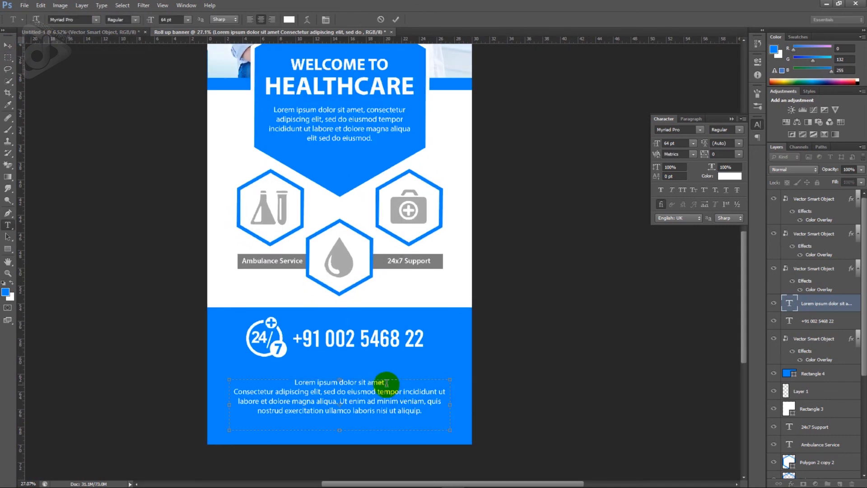
left_click_drag(386, 383, 295, 377)
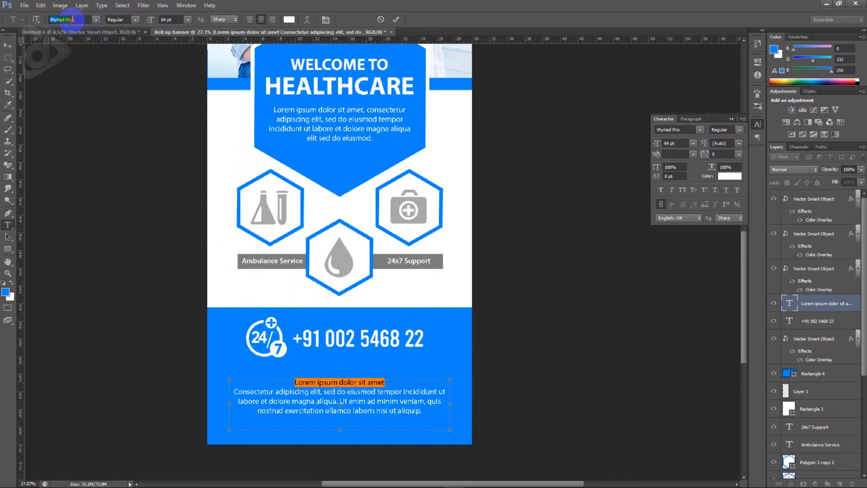
type("Bebas")
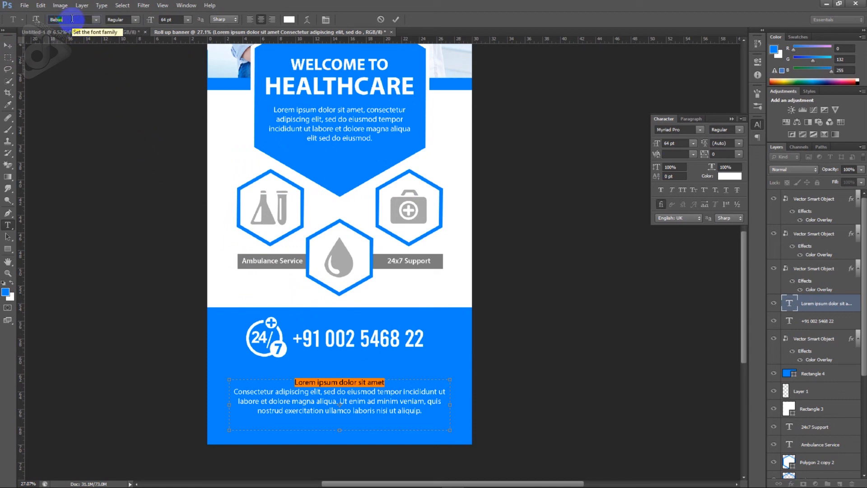
key("Return")
left_click(151, 21)
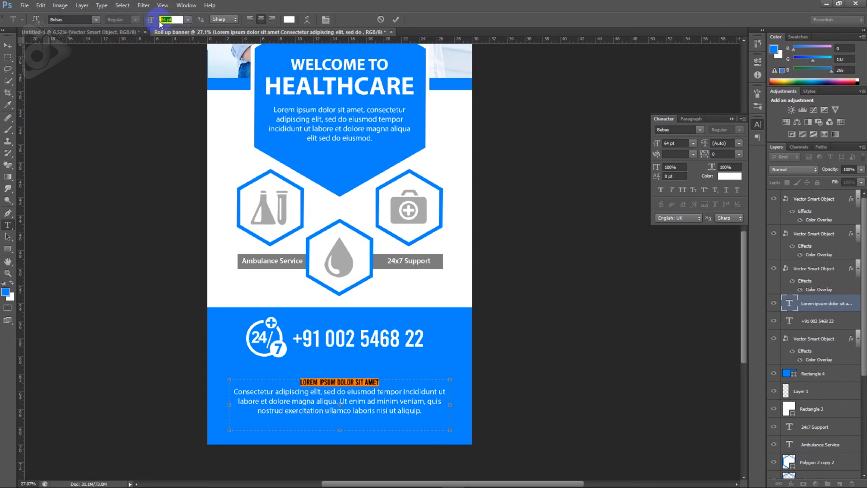
type("118")
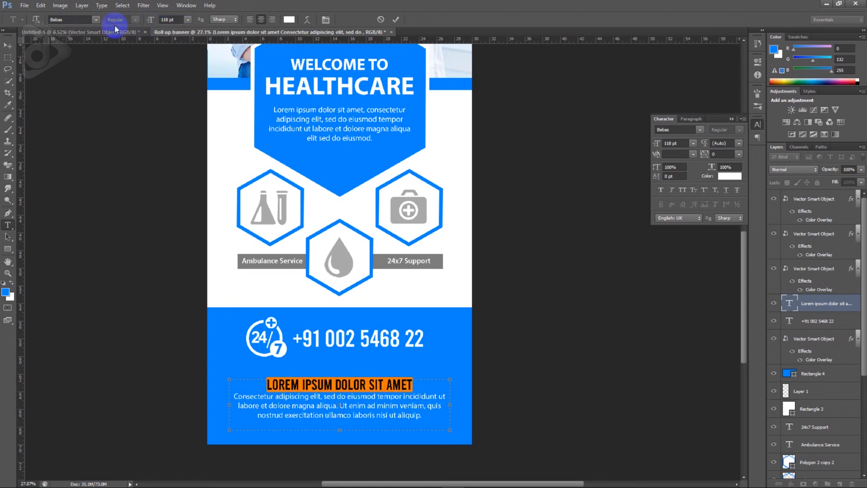
left_click(8, 45)
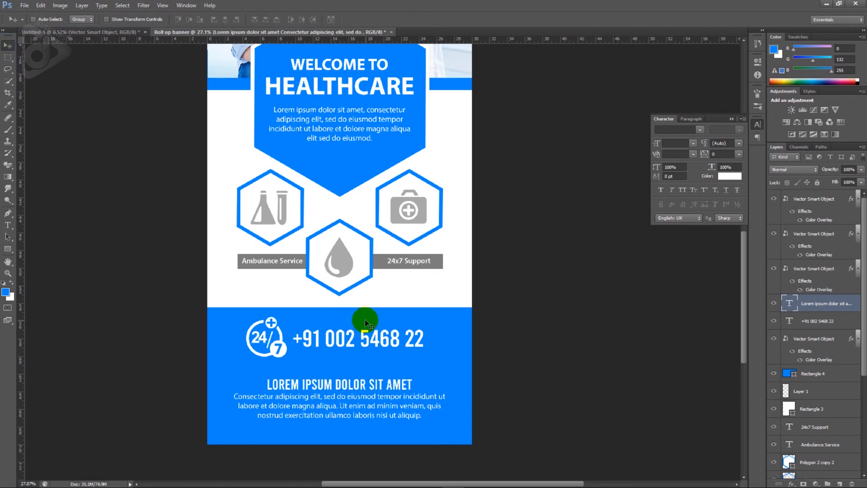
key("Up")
key("Up")
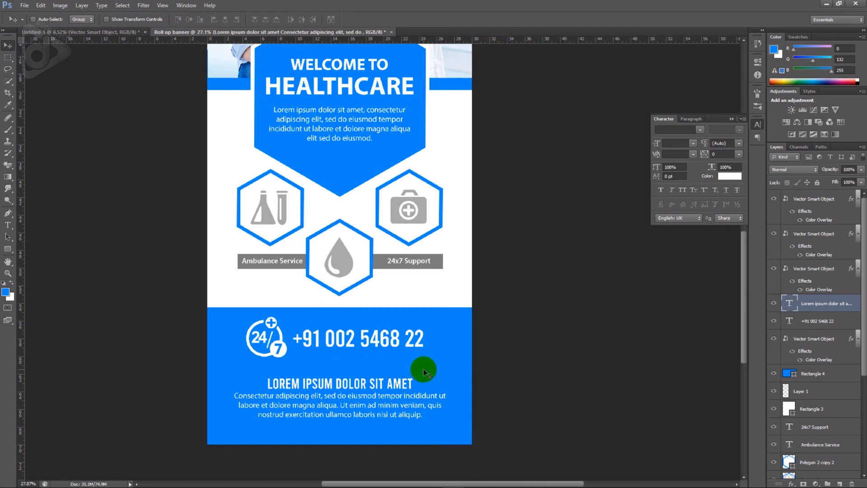
Step: Draw a thin rectangle about 1644 × 30 px between the phone number and the footer heading and fill it with white
left_click(9, 249)
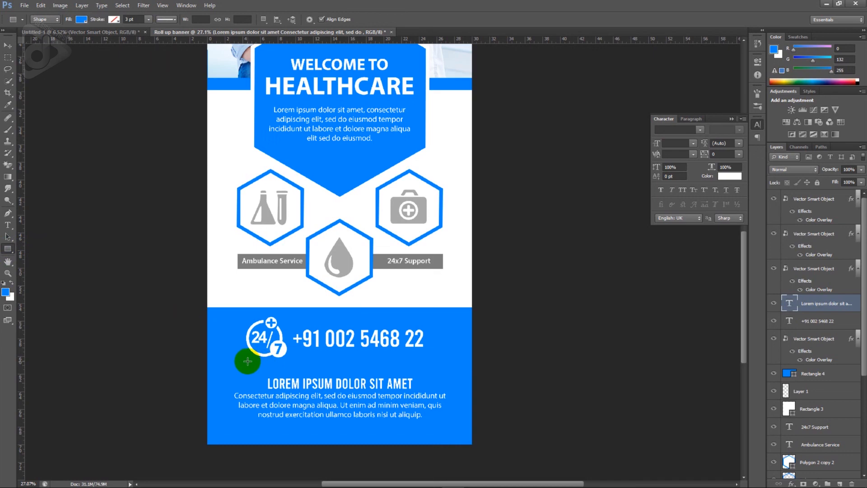
left_click_drag(243, 361, 444, 365)
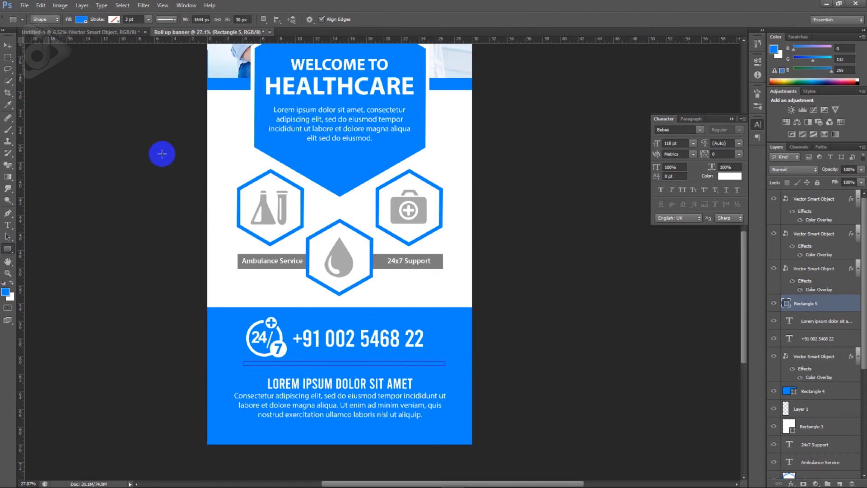
left_click(82, 20)
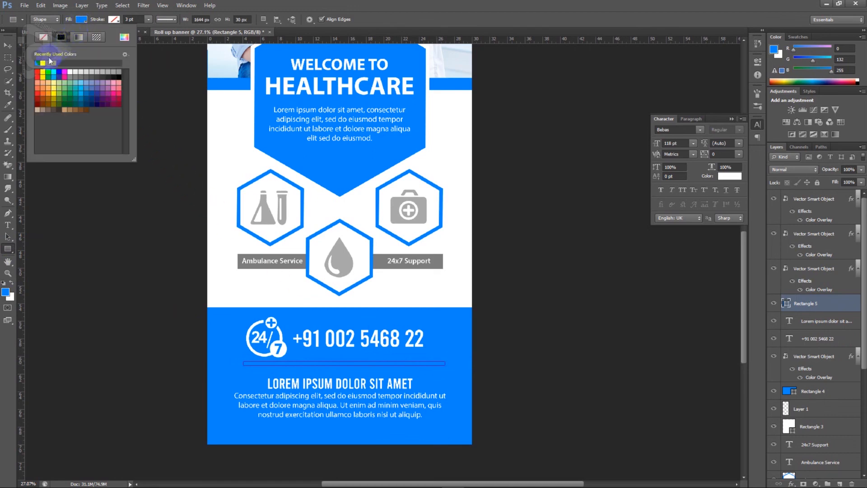
left_click(70, 72)
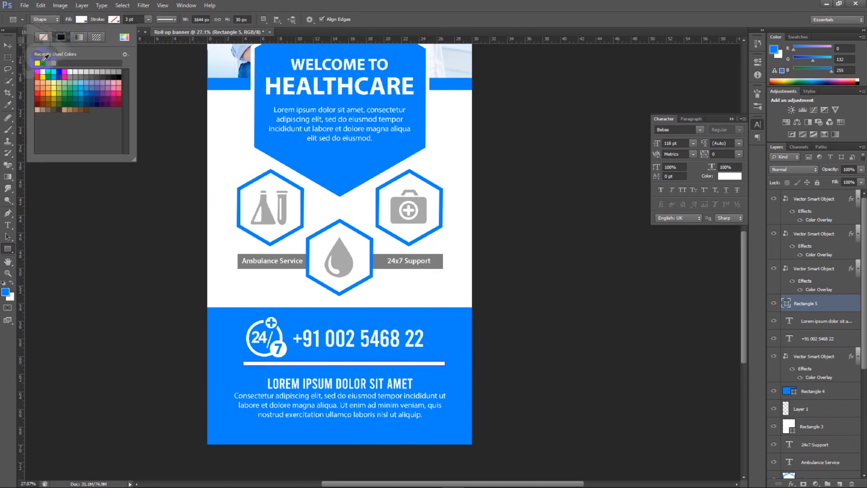
left_click(8, 40)
Step: Extend the white divider line slightly to the left and nudge it down between the phone number and the heading
key("ctrl+t")
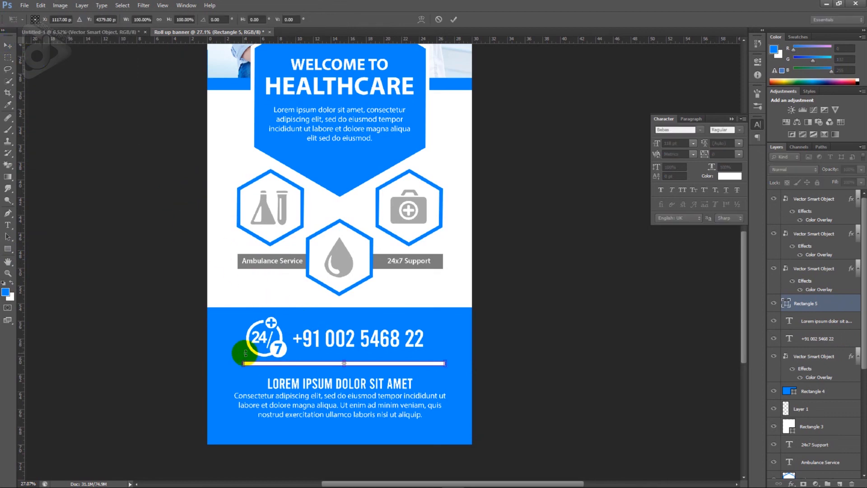
left_click_drag(243, 363, 238, 364)
key("Return")
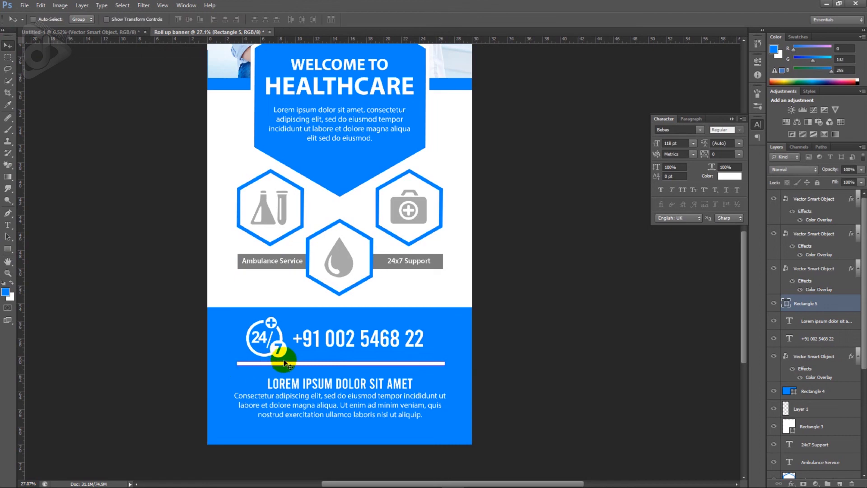
key("shift+Down")
key("shift+Down")
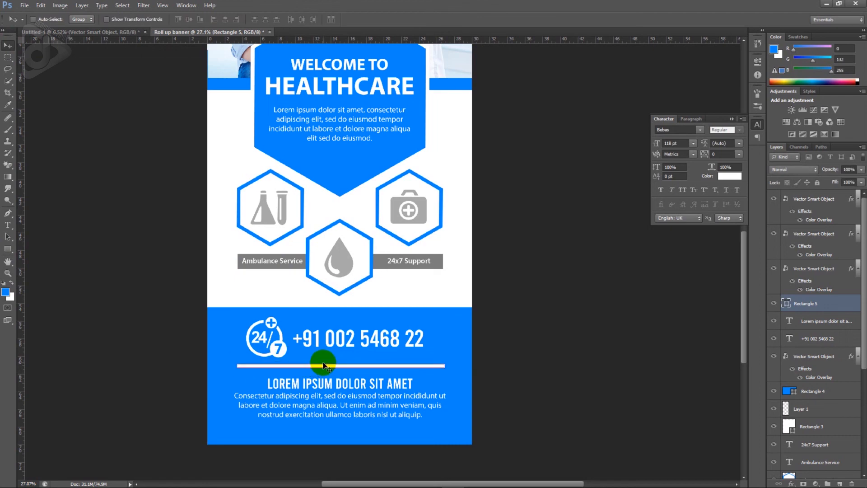
Step: Select the droplet hexagon's shape layer, Polygon 2 copy 2, and bring the whole banner into view
right_click(330, 270)
left_click(339, 273)
scroll(344, 287, "down", 3)
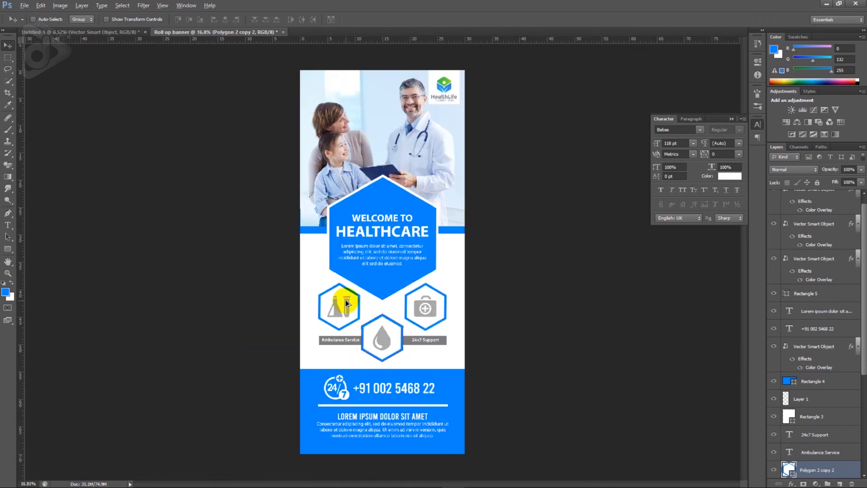